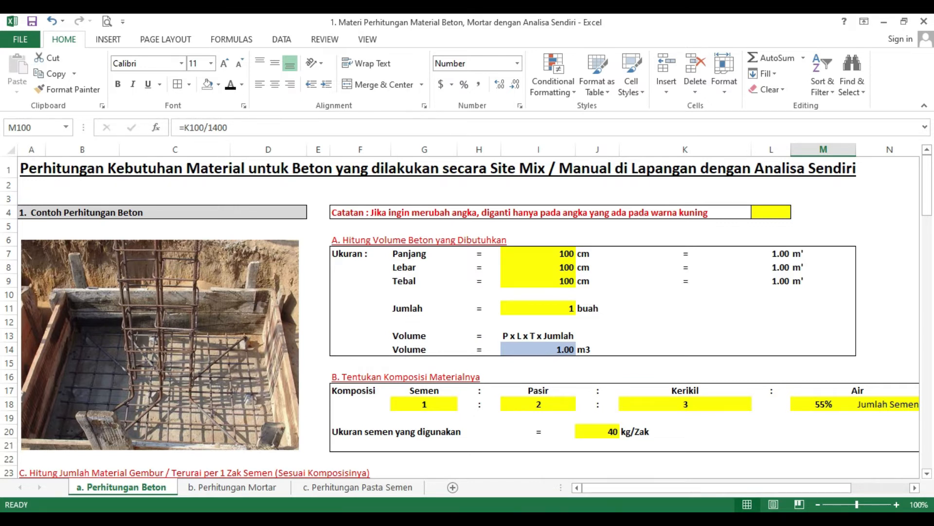
Step: Check the calculation steps slide in PowerPoint, and in Excel examine section A's dimensions, metre conversions, quantity and volume formula
key("alt+Tab")
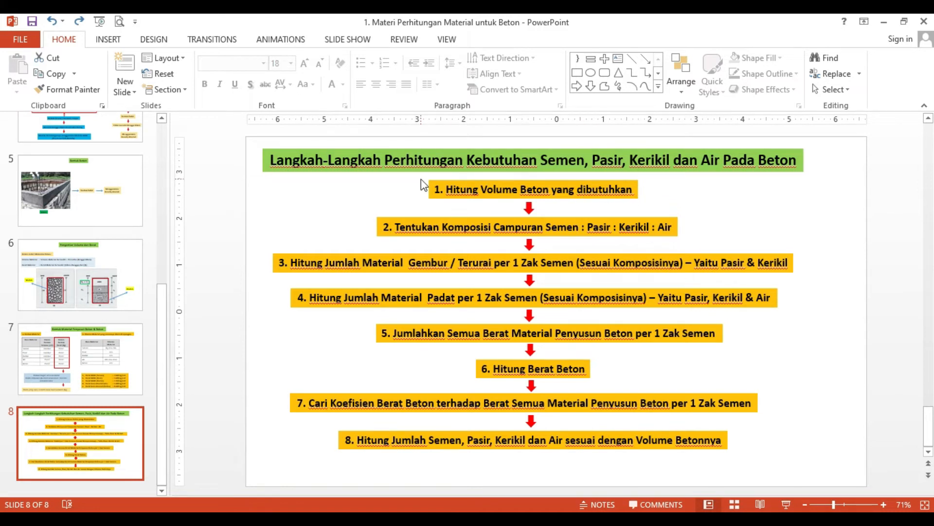
key("alt+Tab")
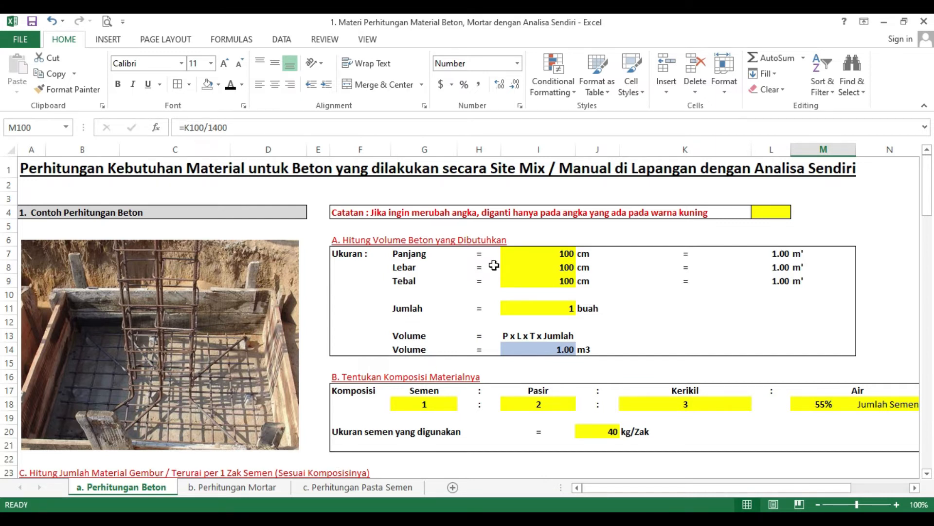
left_click(571, 254)
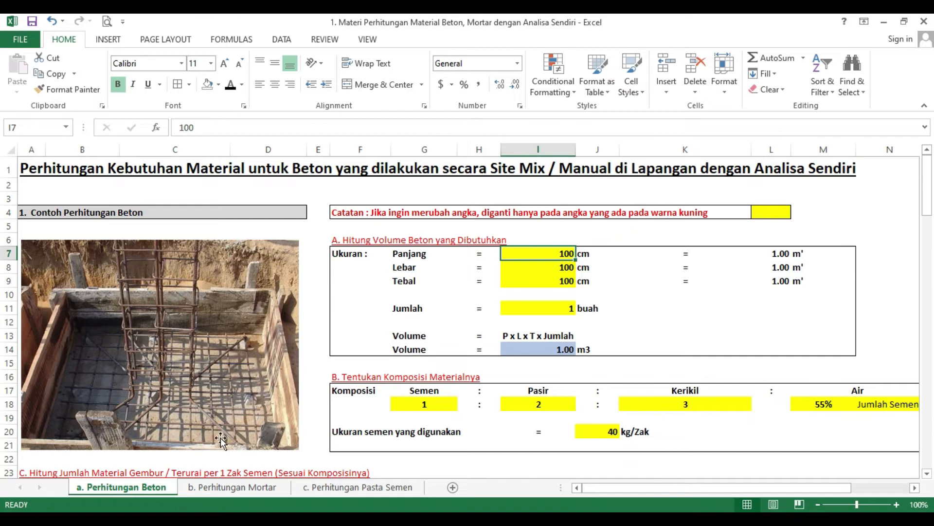
left_click(559, 265)
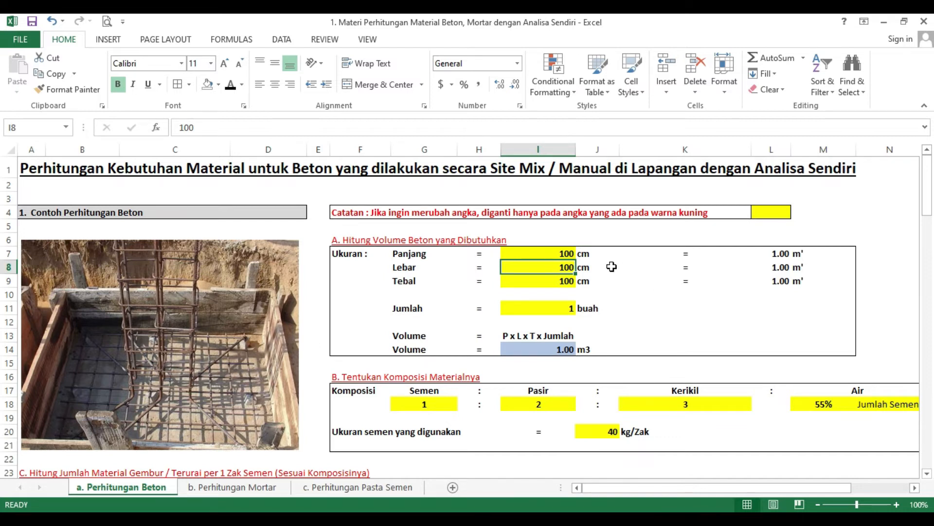
left_click(568, 253)
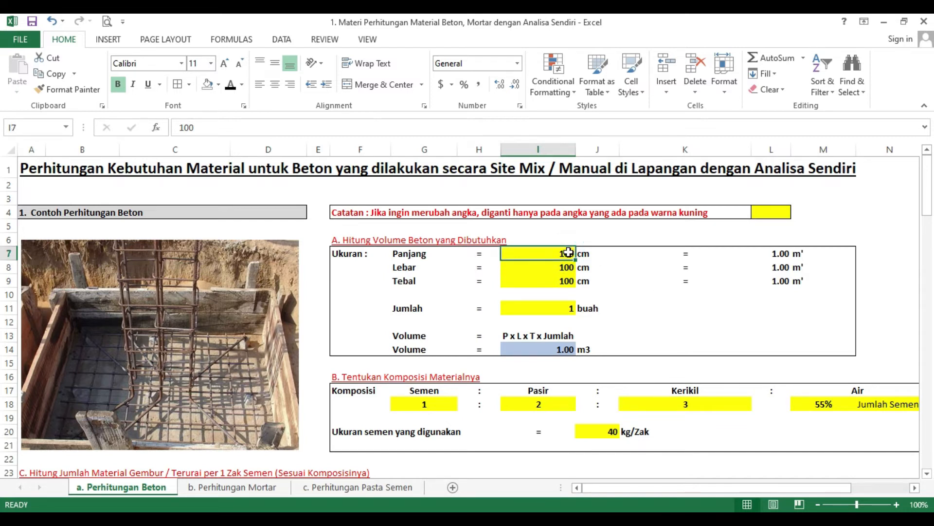
left_click(781, 251)
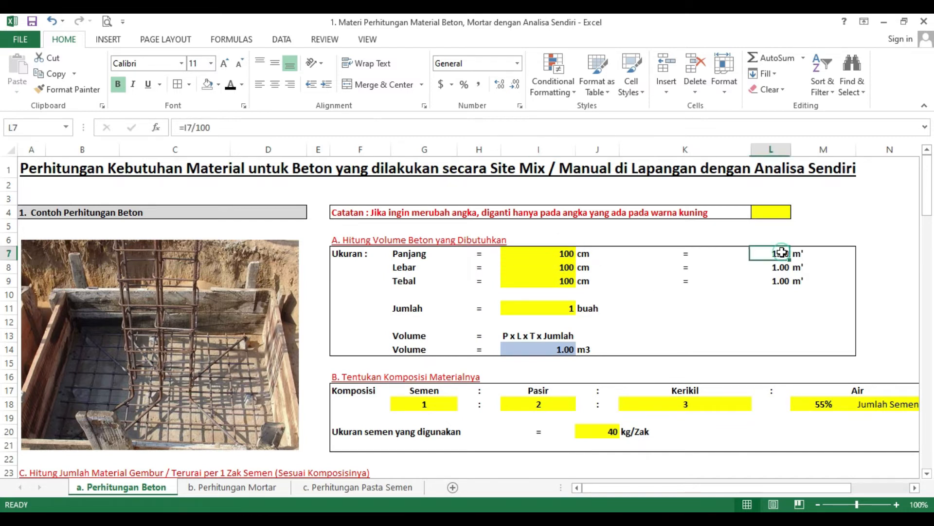
left_click(565, 268)
left_click(781, 266)
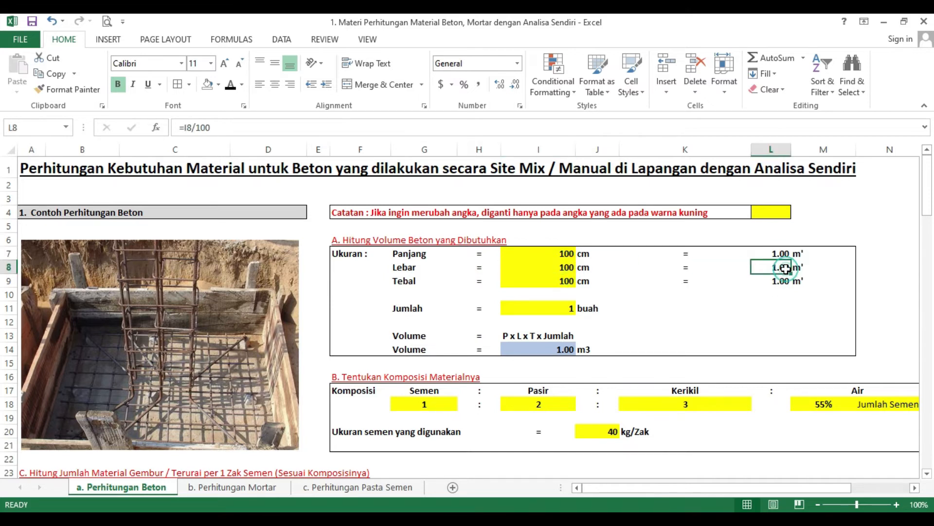
left_click(560, 286)
left_click(780, 282)
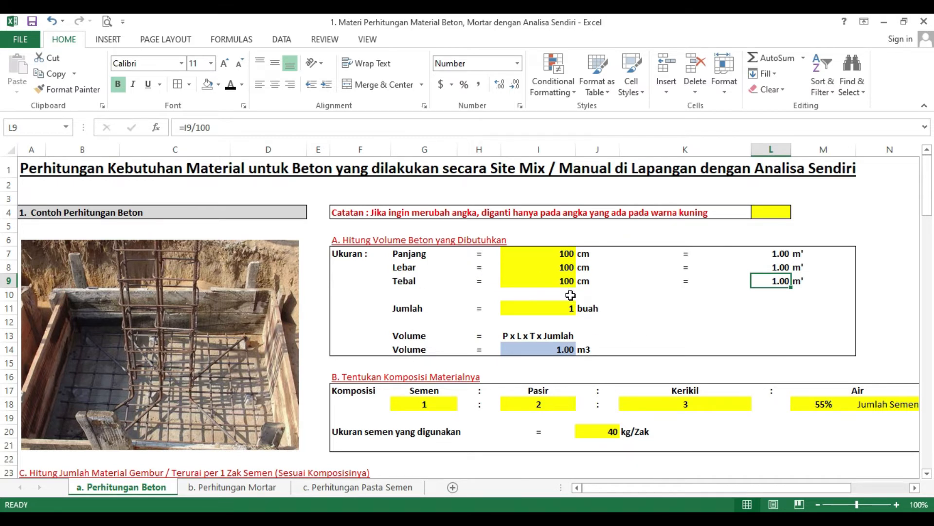
left_click(543, 311)
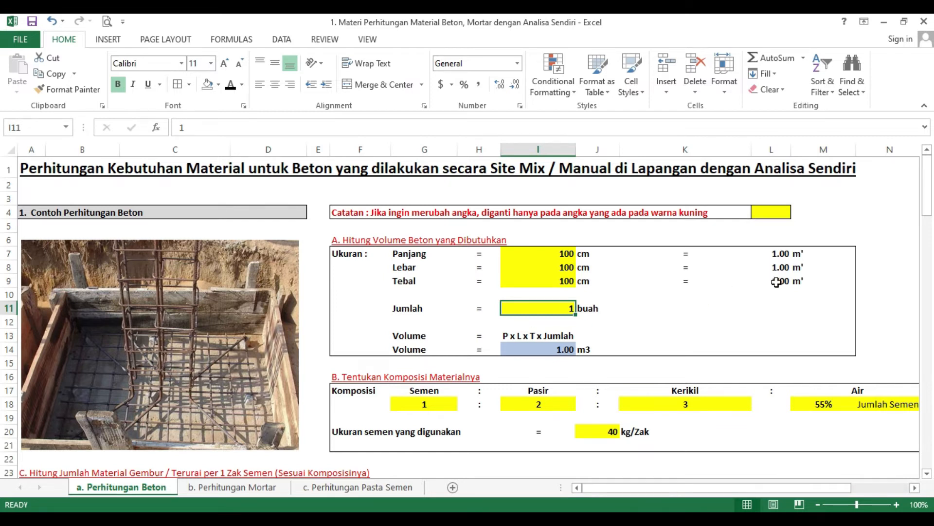
left_click(565, 350)
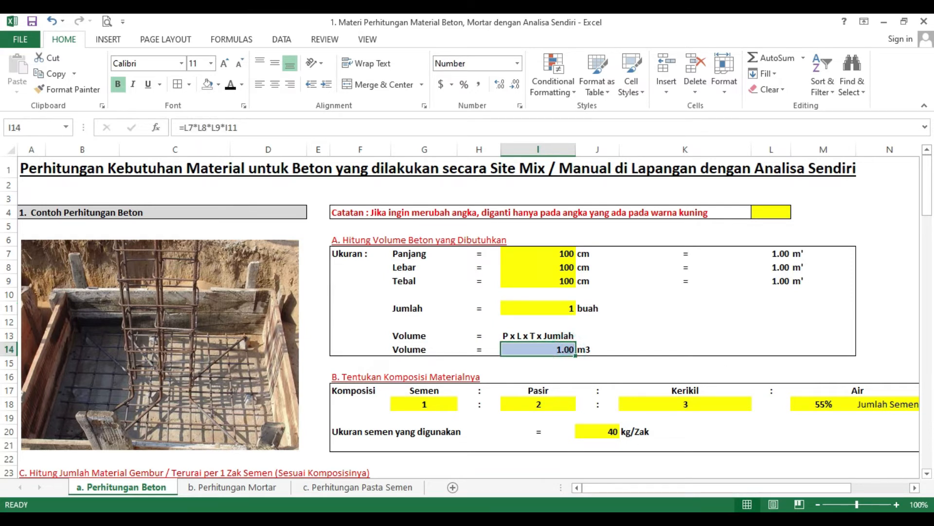
Step: Check the mix composition step in PowerPoint, and in Excel review section B's material ratios, water percentage and cement bag size
mouse_move(555, 520)
left_click(557, 518)
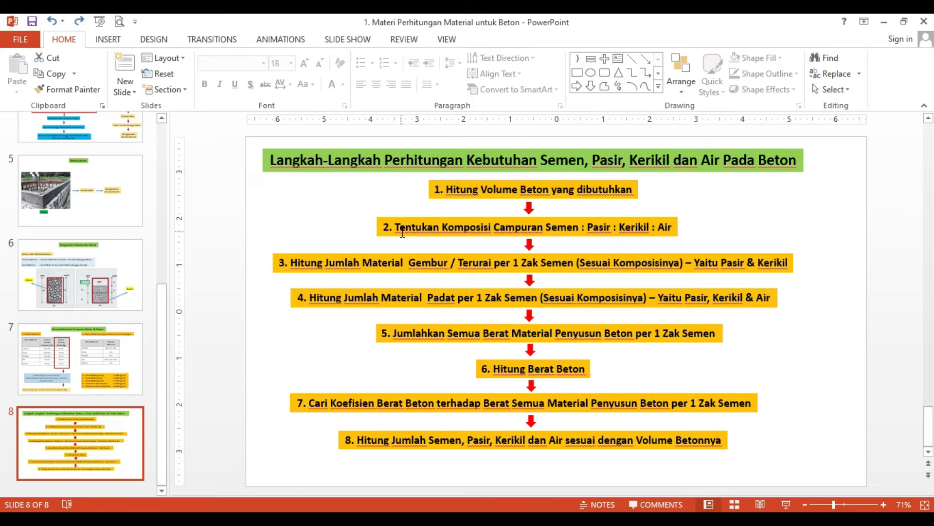
left_click(565, 519)
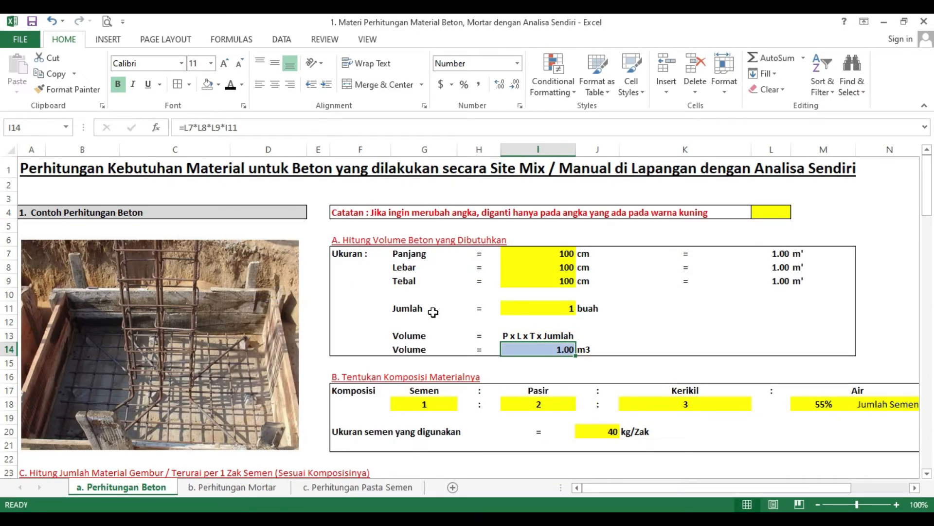
scroll(371, 352, "down", 1)
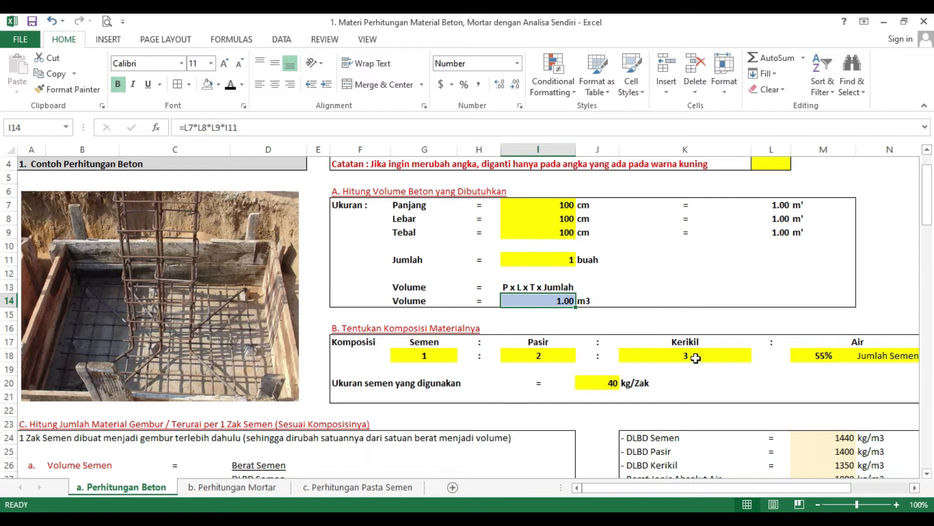
left_click_drag(680, 496, 719, 496)
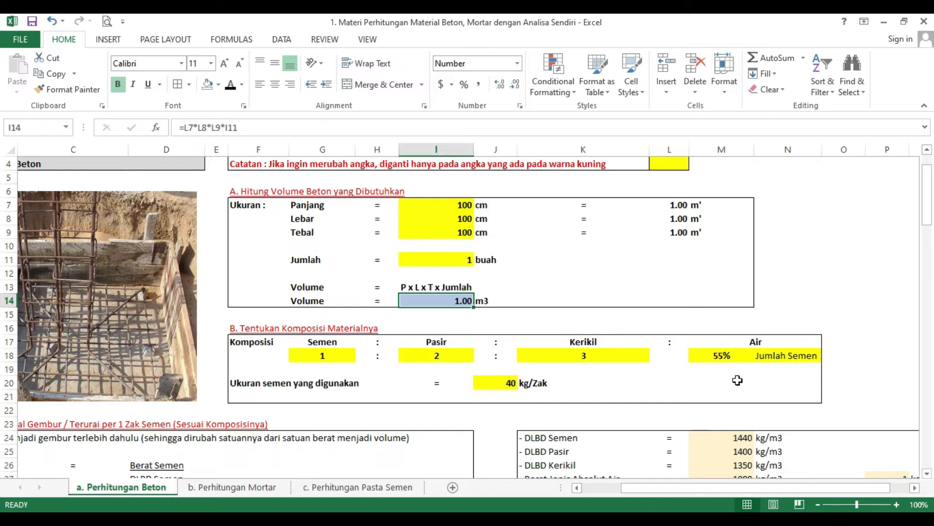
left_click(722, 355)
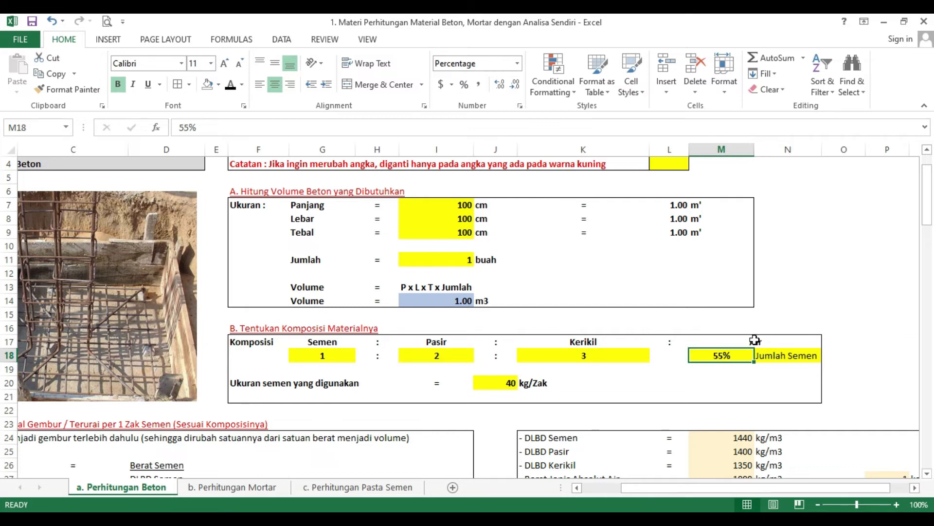
scroll(355, 395, "down", 1)
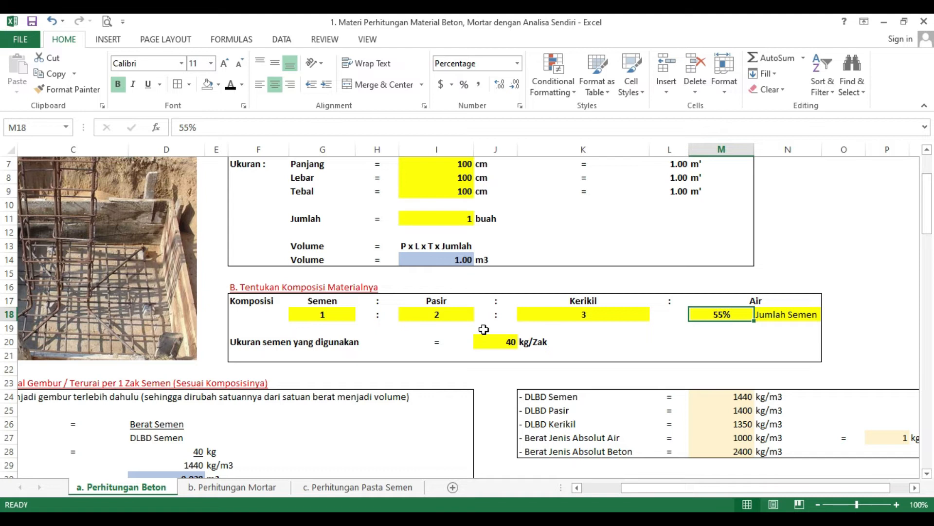
Step: Review slide 7 on material forms and densities in PowerPoint, revisit the calculation steps on slide 8, and return to Excel
left_click(522, 518)
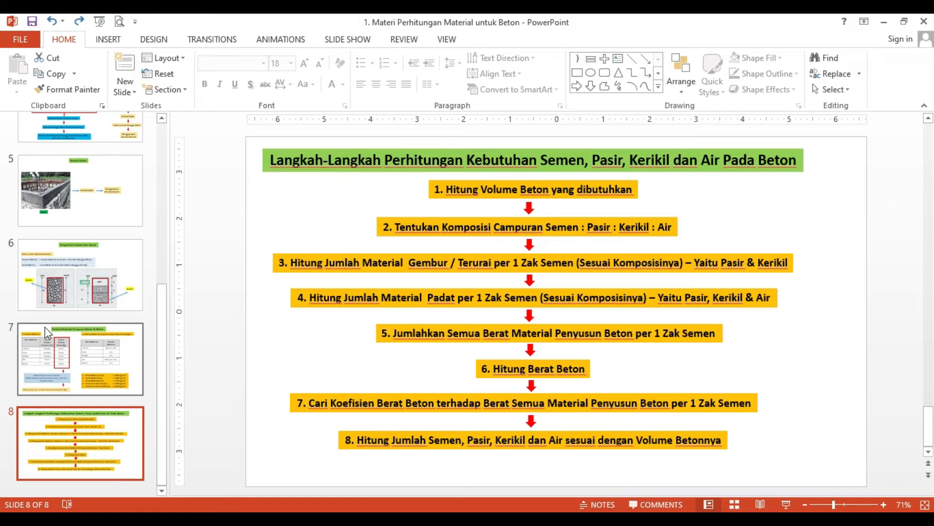
left_click(45, 347)
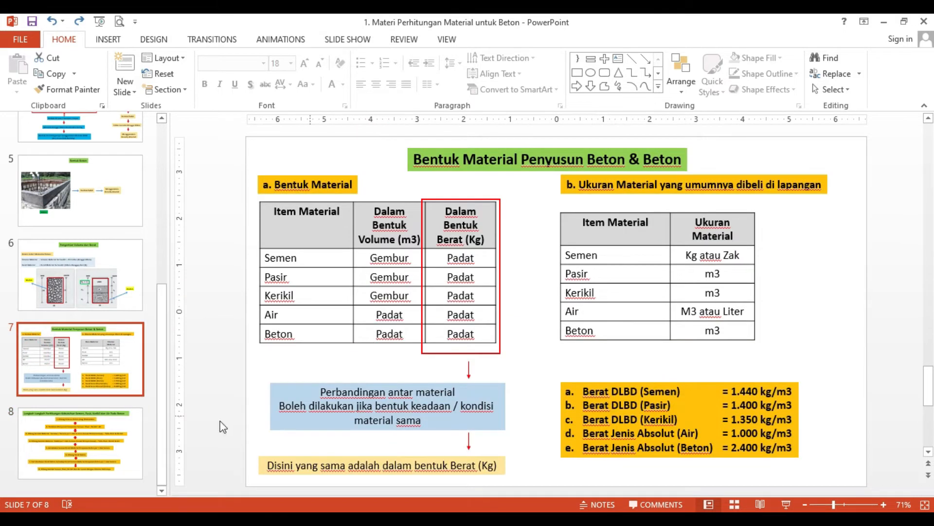
left_click(72, 429)
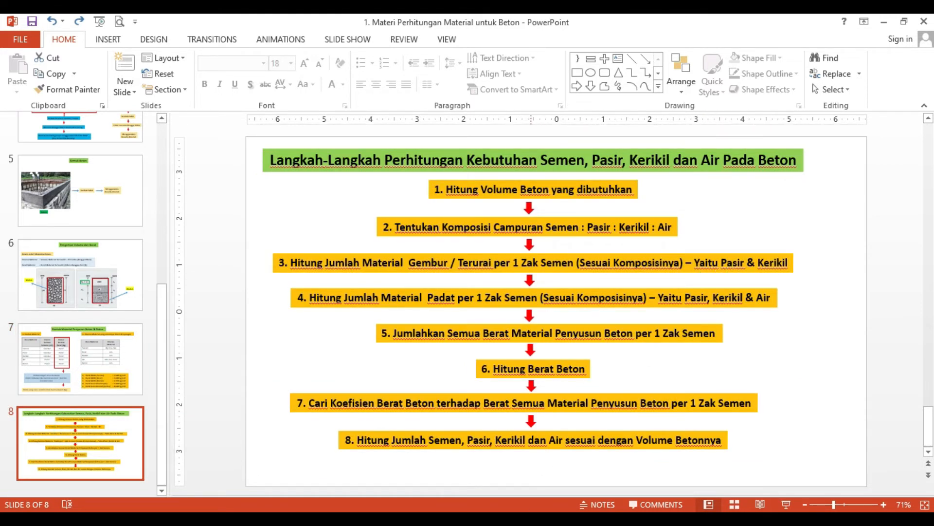
key("alt+Tab")
Step: Examine the cement volume calculation in section C, including the weight and DLBD labels, the weight reference and the ROUNDUP formula
scroll(211, 402, "down", 2)
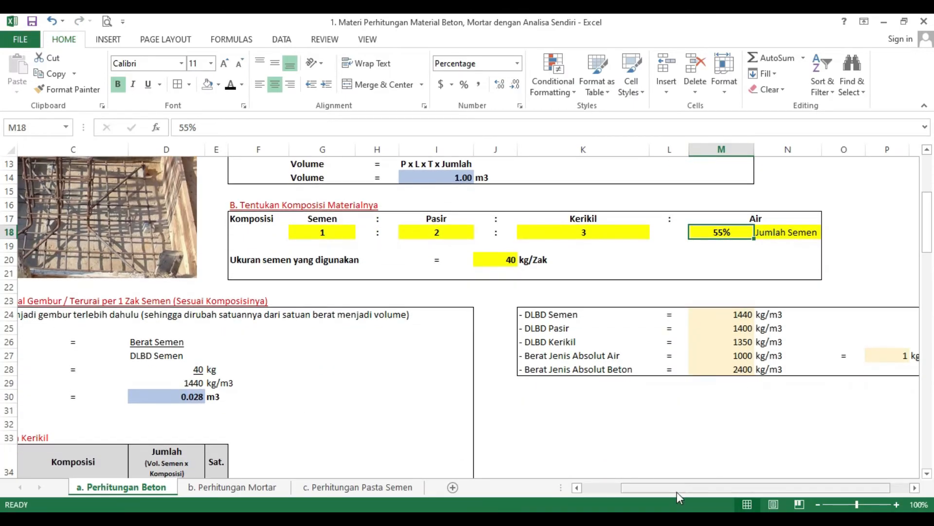
left_click_drag(676, 491, 602, 490)
scroll(210, 392, "down", 1)
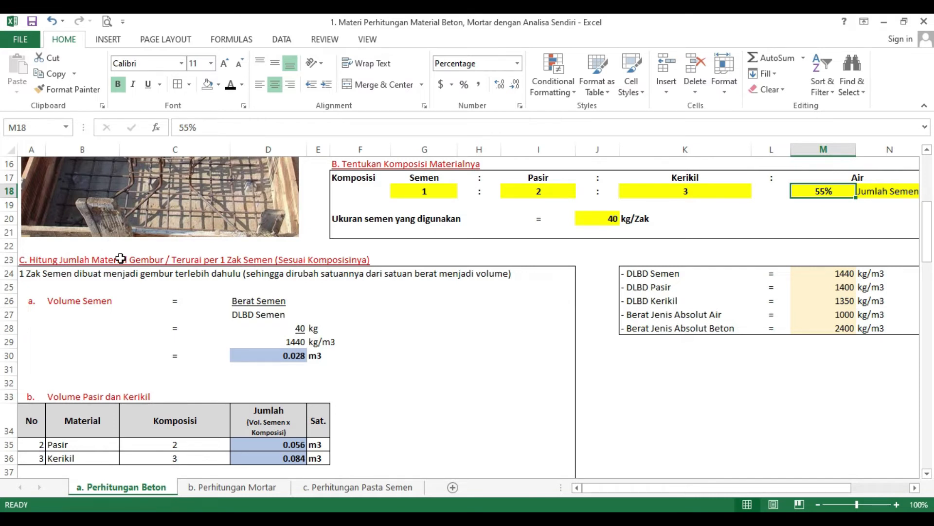
scroll(123, 258, "down", 1)
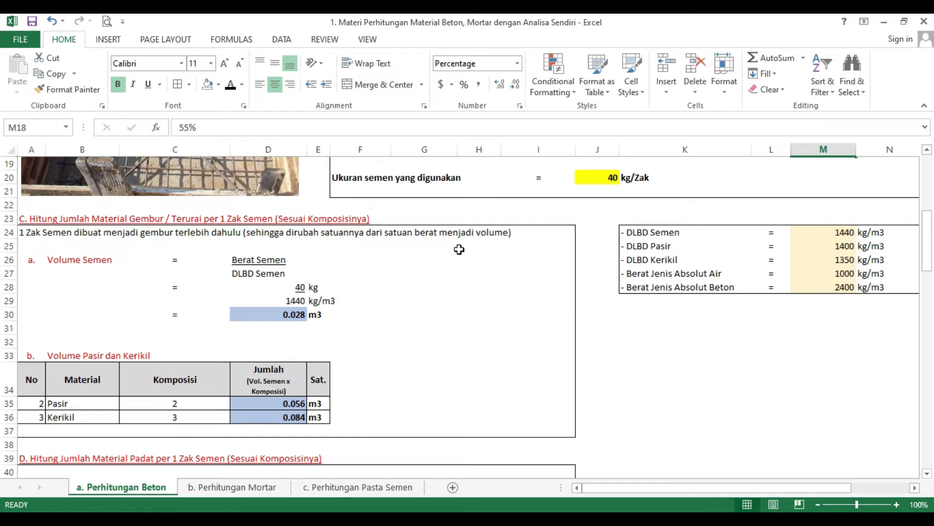
left_click(62, 258)
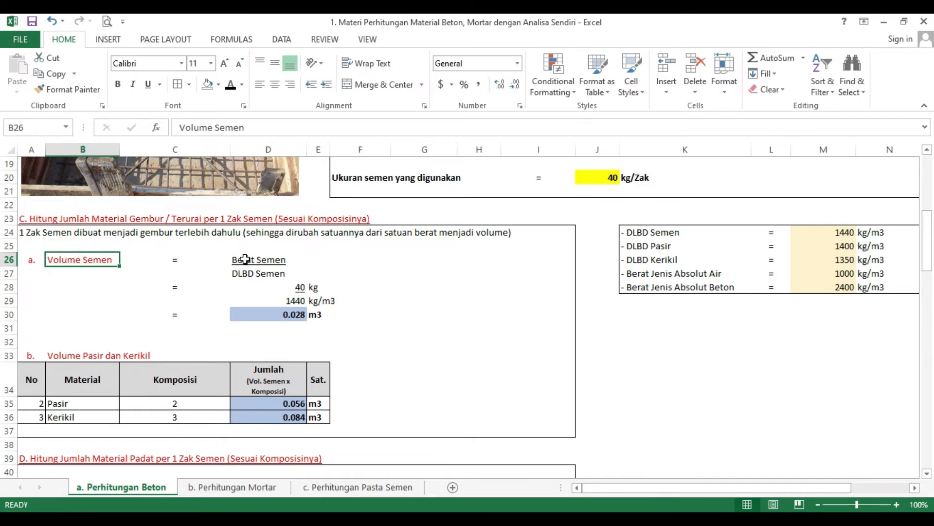
left_click(245, 259)
left_click(241, 271)
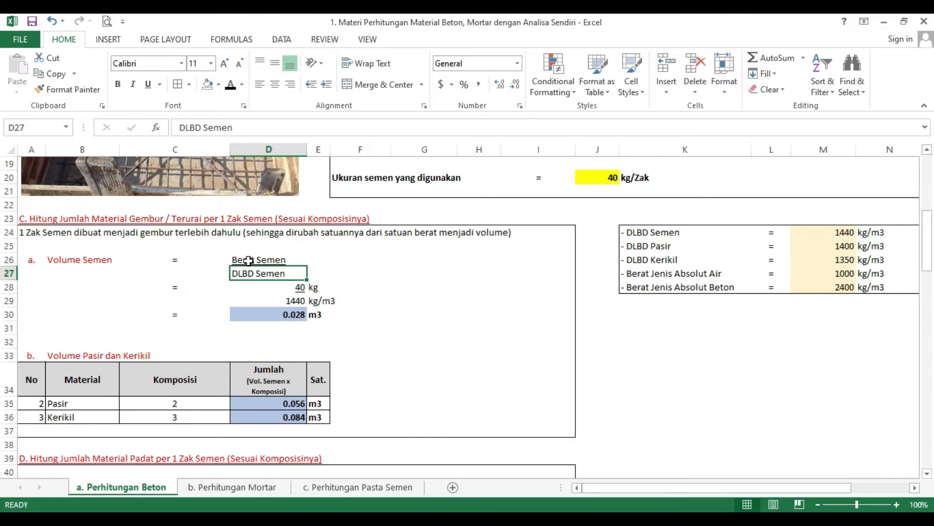
left_click(257, 285)
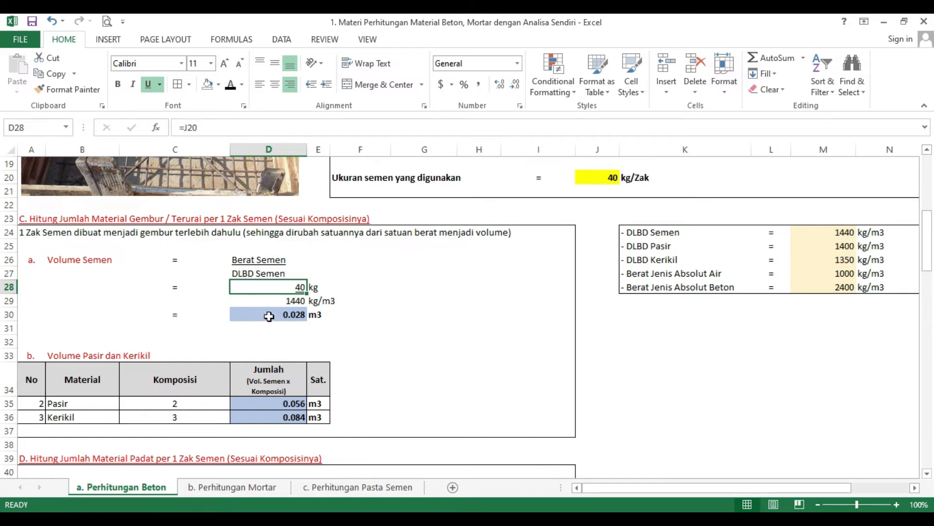
left_click(287, 314)
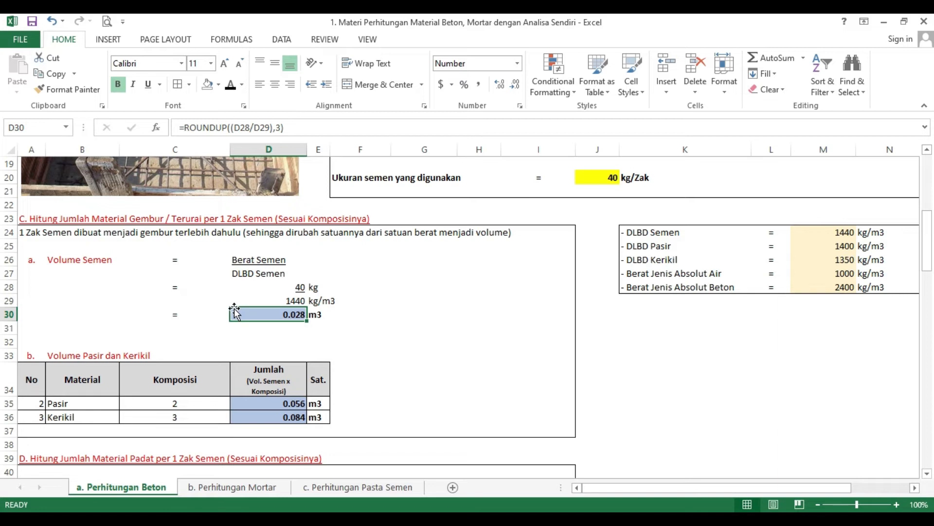
Step: Compare section B's ratios with the sand and gravel volume table, and inspect the sand row's composition reference and volume formula
scroll(234, 311, "down", 1)
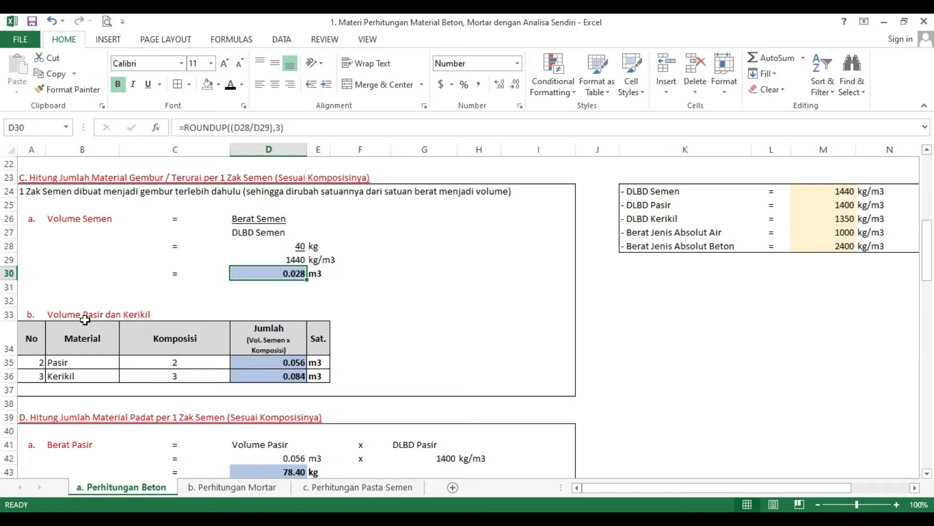
scroll(171, 329, "up", 1)
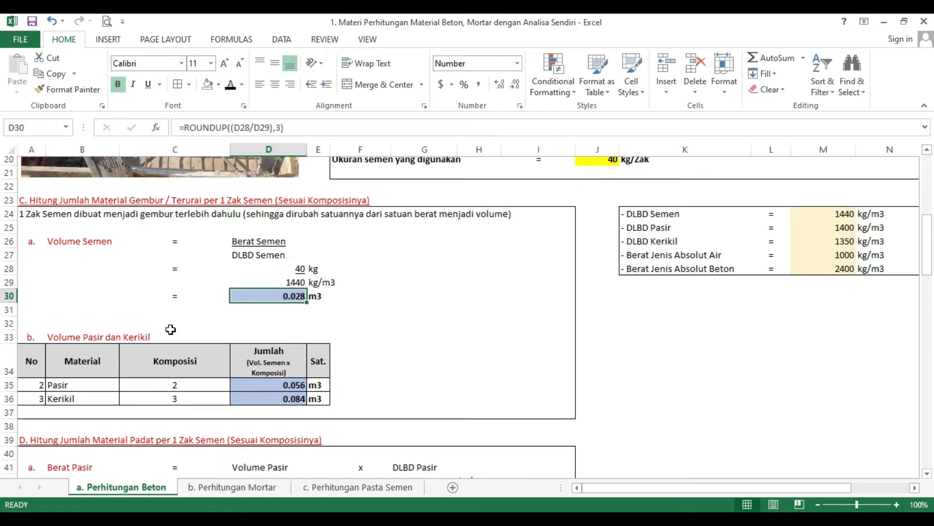
scroll(171, 329, "up", 3)
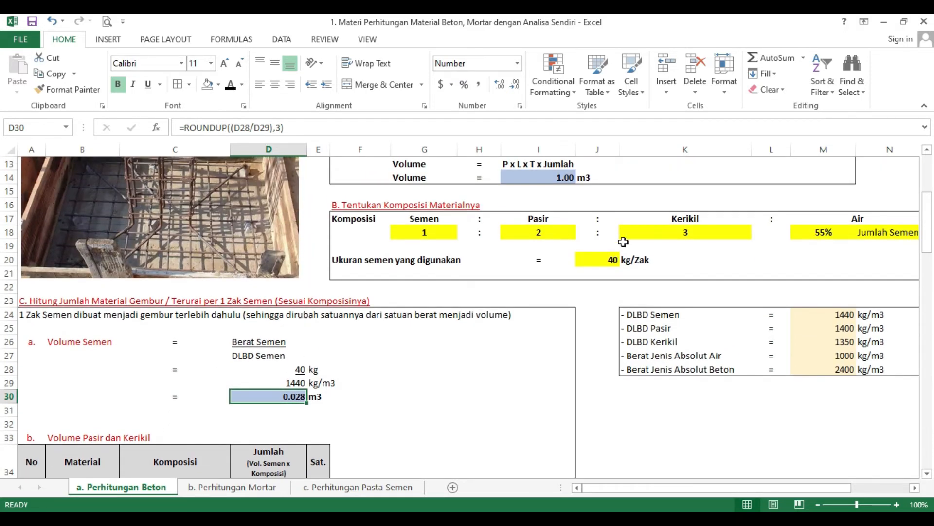
scroll(342, 350, "down", 3)
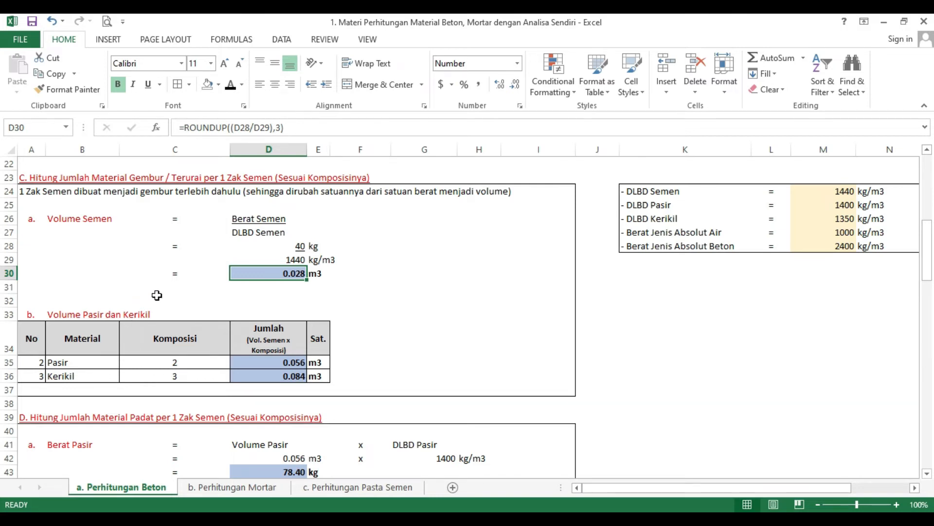
left_click(100, 362)
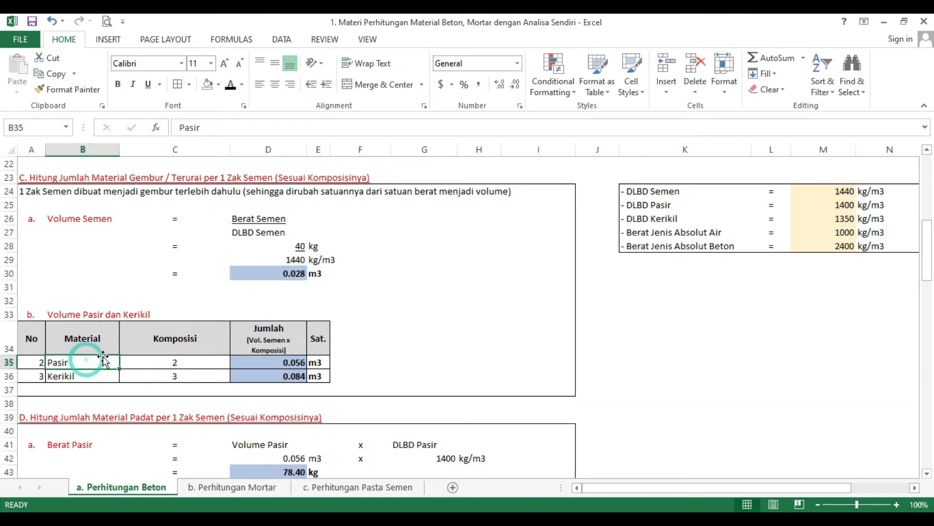
left_click(176, 360)
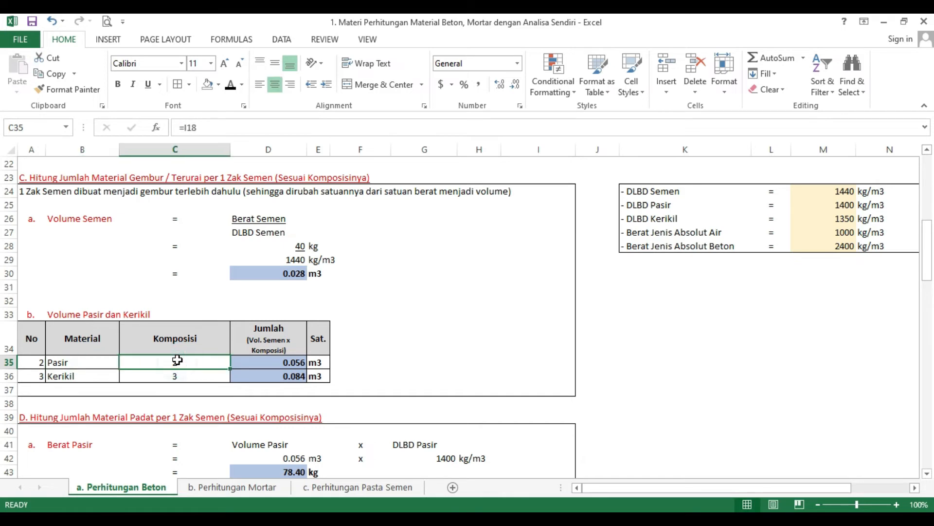
left_click(291, 273)
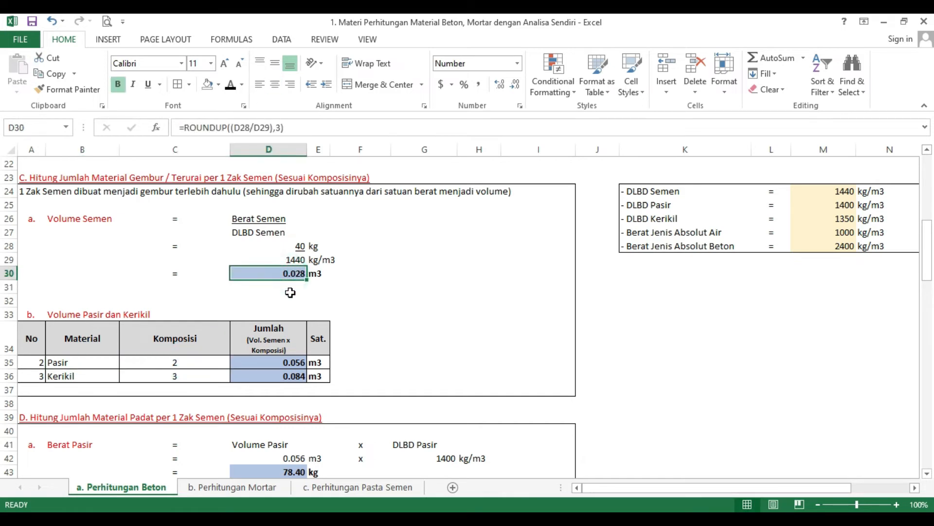
left_click(185, 362)
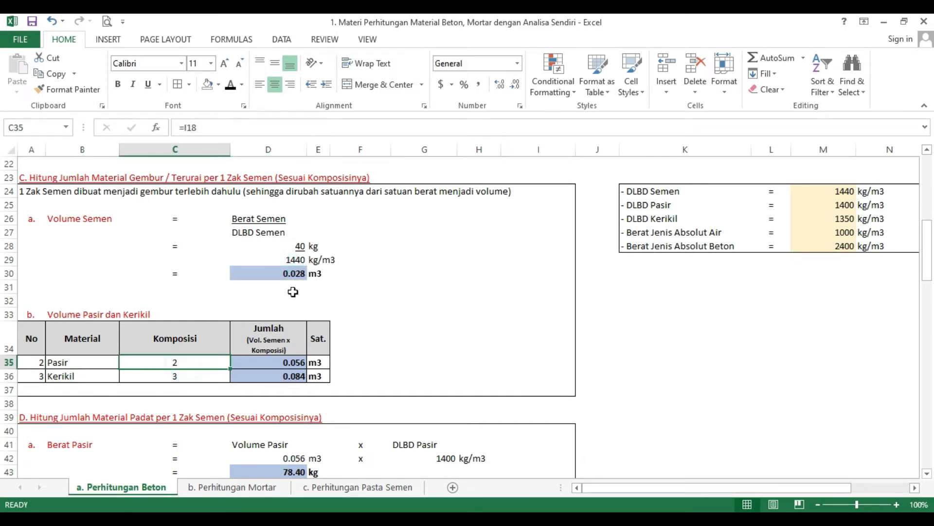
left_click(284, 362)
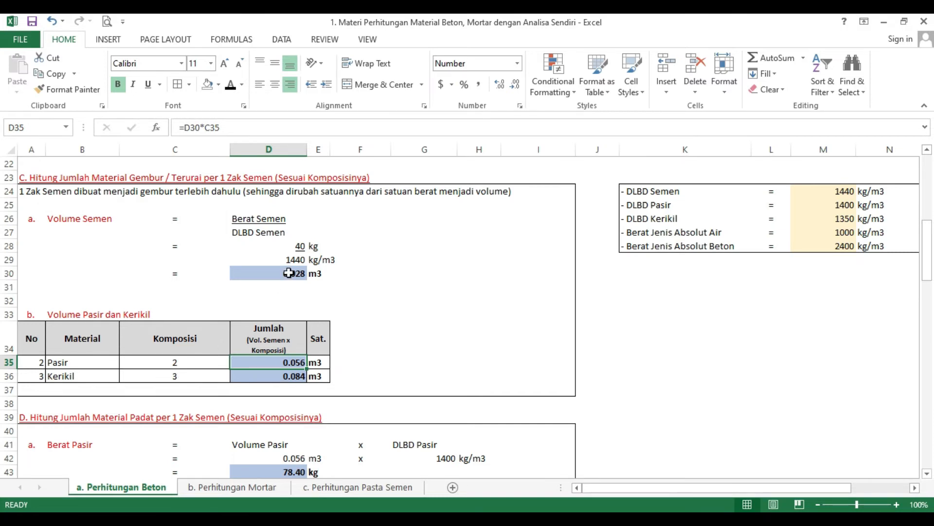
Step: Inspect the gravel row's volume formula in section C's sand and gravel table and look over section D
left_click(285, 377)
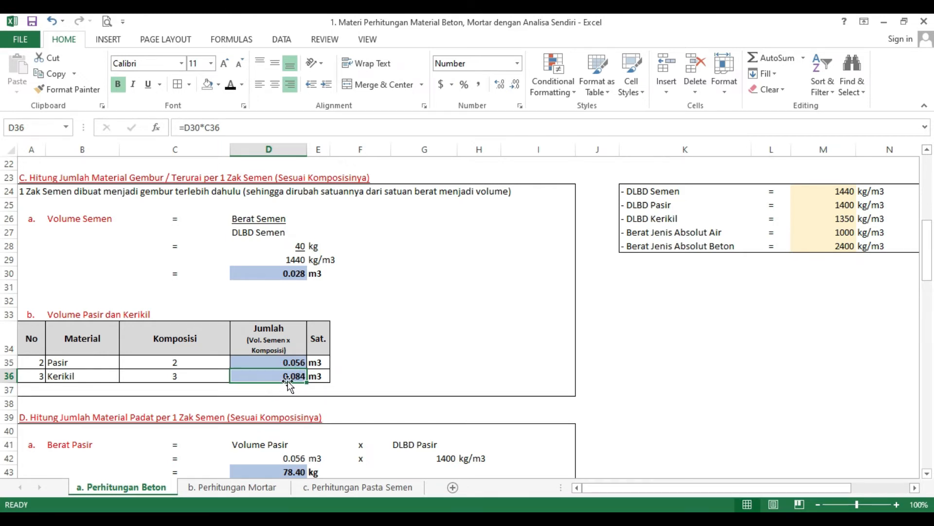
scroll(290, 385, "down", 1)
scroll(297, 350, "up", 1)
Step: Switch to PowerPoint, review slide 7 on material forms and the calculation steps on slide 8, and return to Excel
left_click(558, 519)
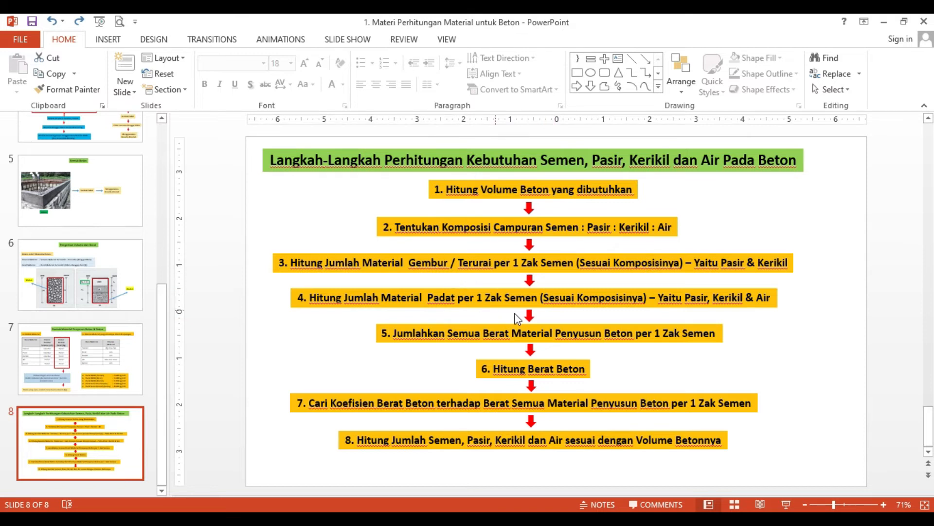
left_click(76, 362)
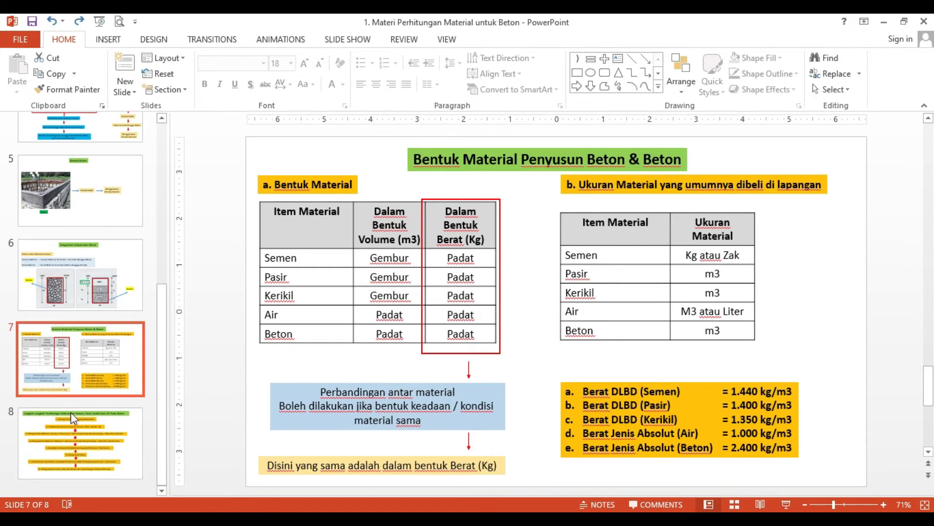
left_click(66, 436)
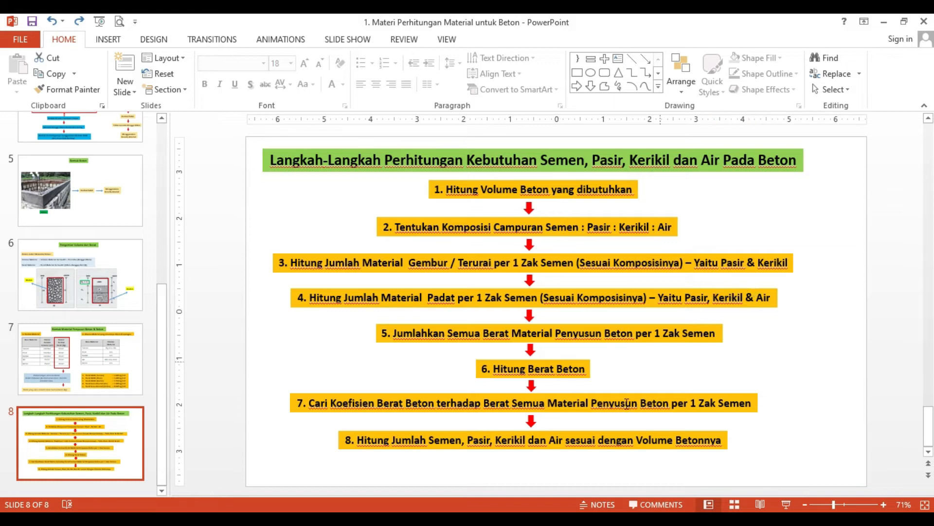
key("alt+Tab")
Step: Compare section C's sand and gravel rows with section D, and inspect the sand weight calculation's label, volume reference and multiplication sign
scroll(176, 390, "down", 4)
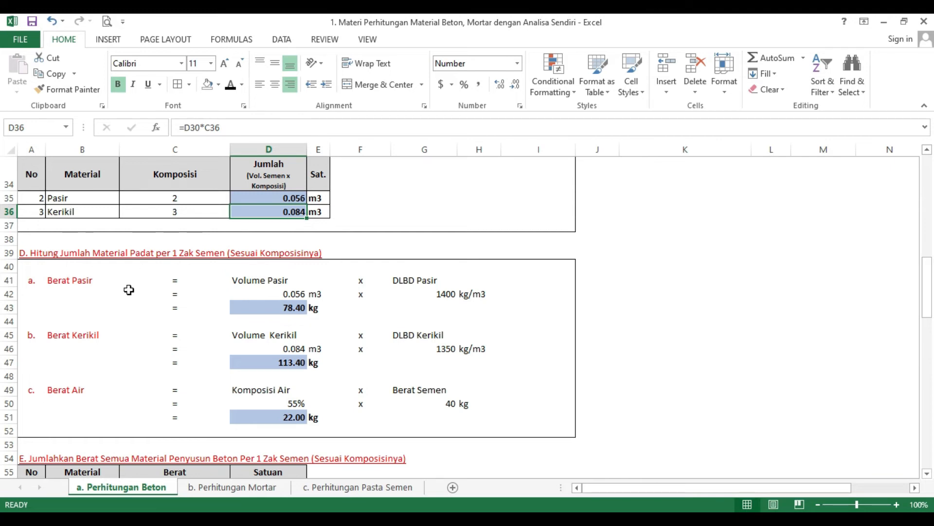
scroll(128, 289, "up", 1)
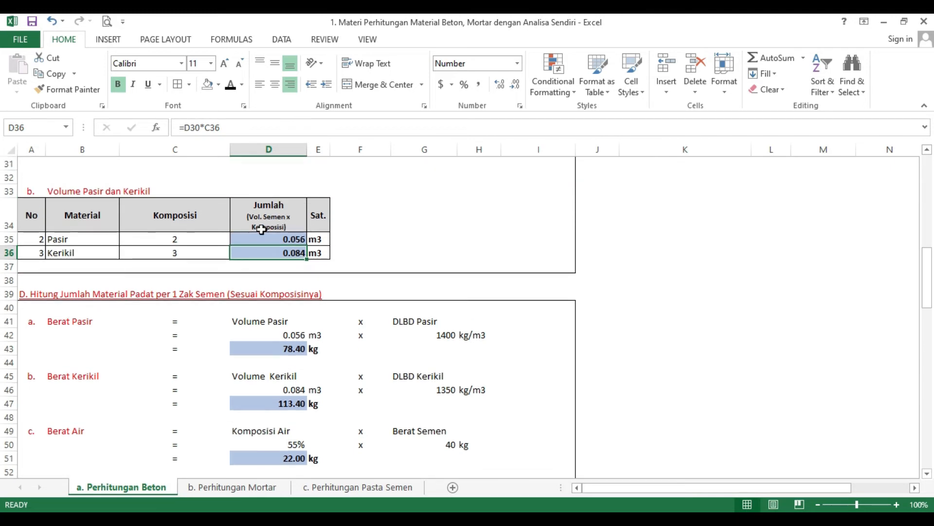
left_click(62, 238)
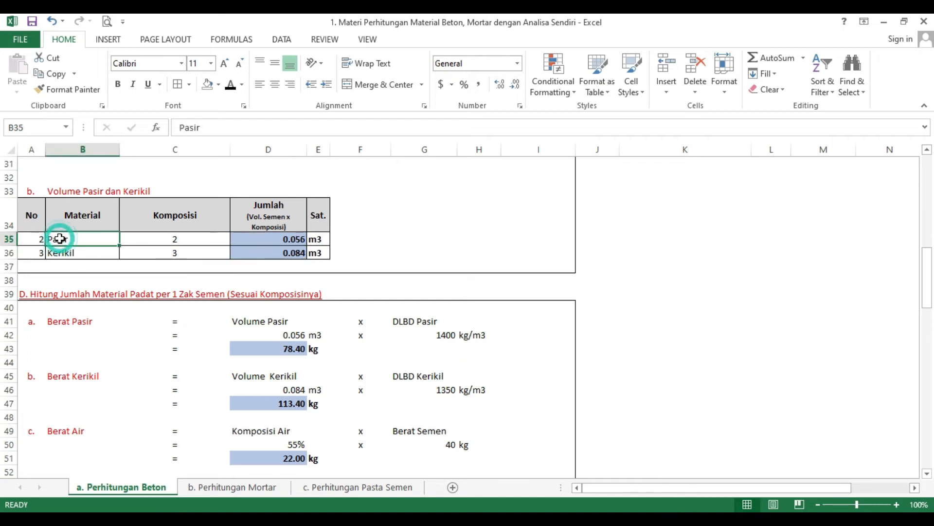
left_click(60, 253)
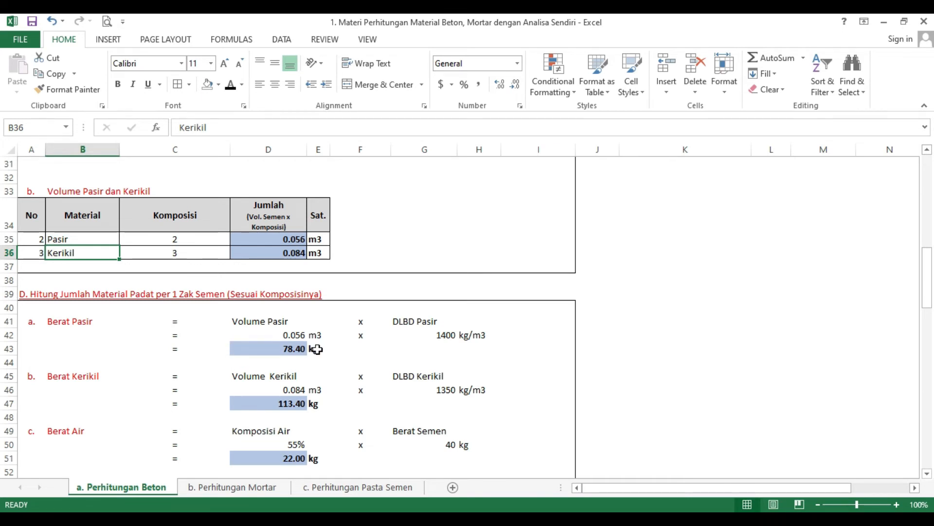
scroll(318, 349, "up", 1)
left_click(77, 361)
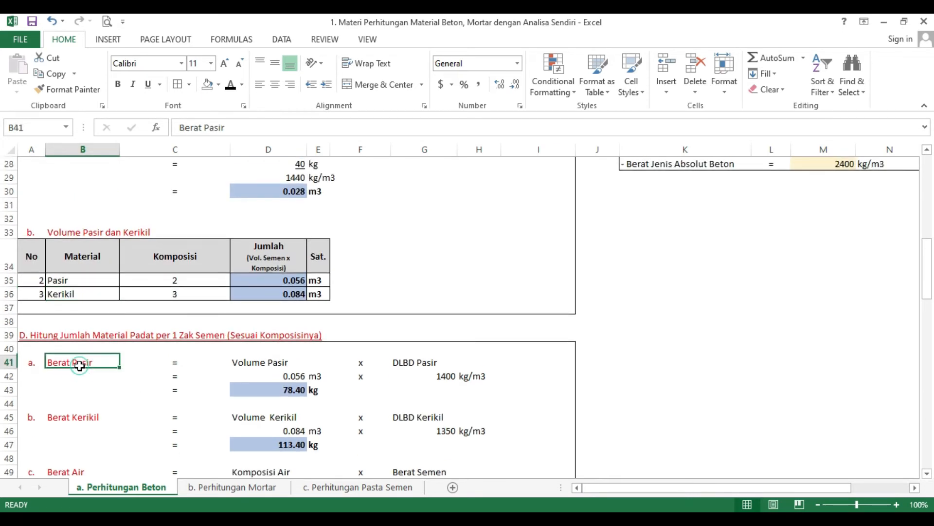
left_click(292, 372)
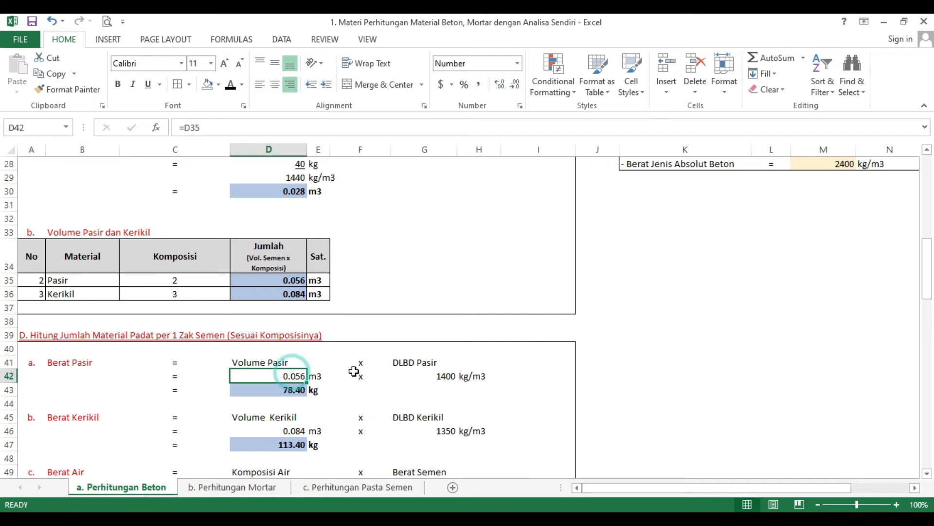
left_click(360, 363)
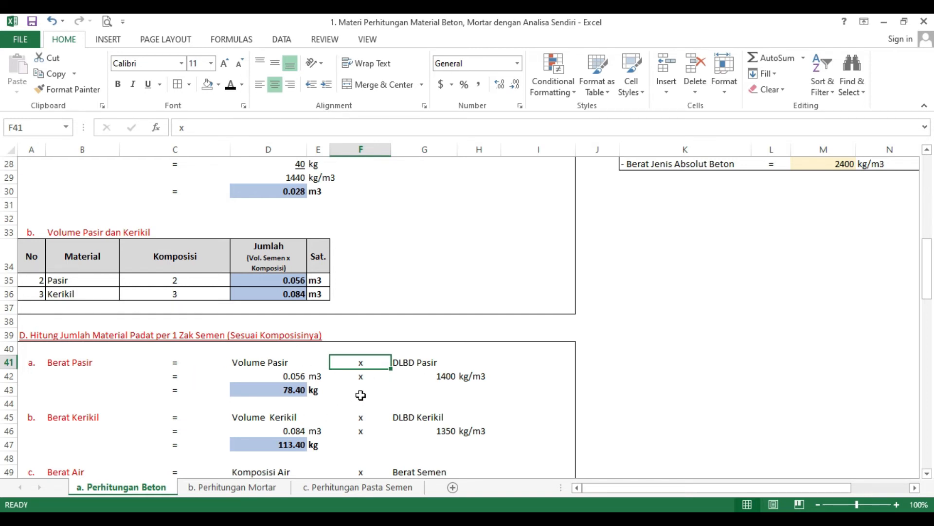
Step: Examine section D's water weight calculation against section B, checking the water percentage reference, cement weight reference and product formula
scroll(360, 394, "down", 1)
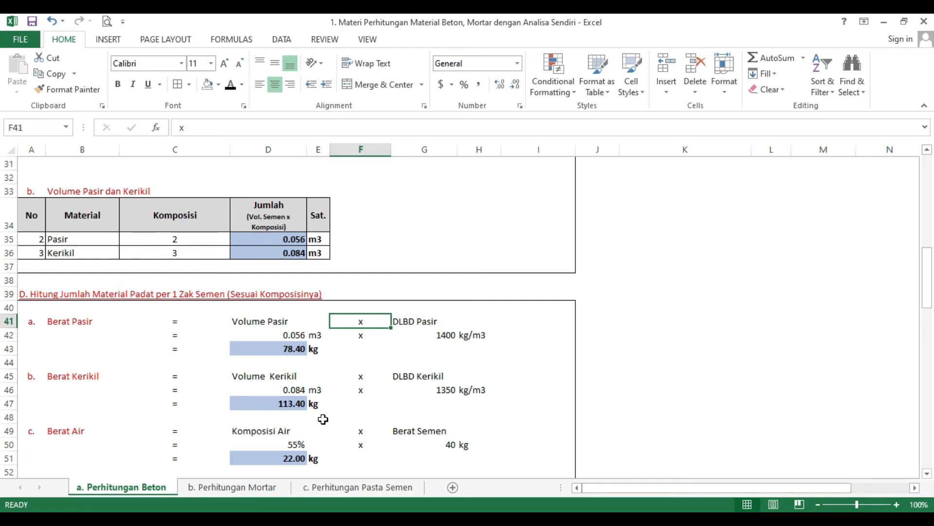
scroll(321, 414, "down", 1)
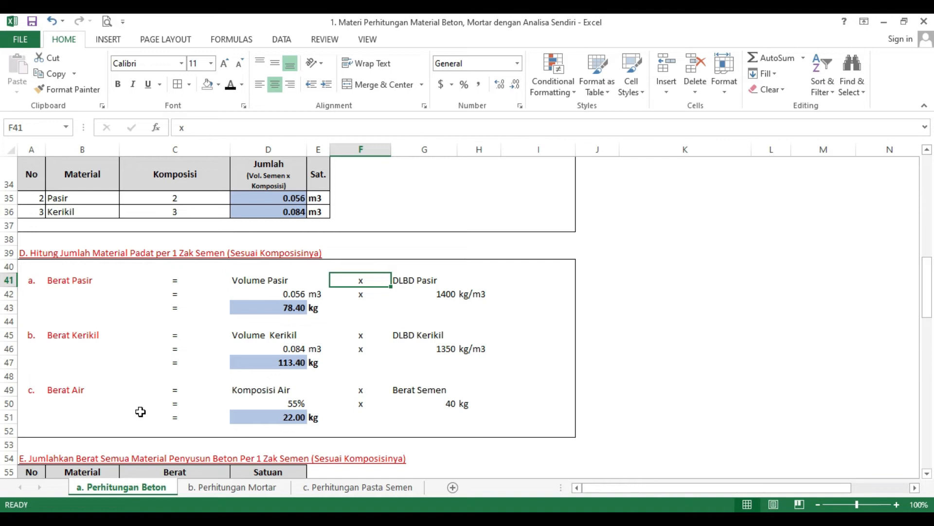
scroll(341, 399, "up", 7)
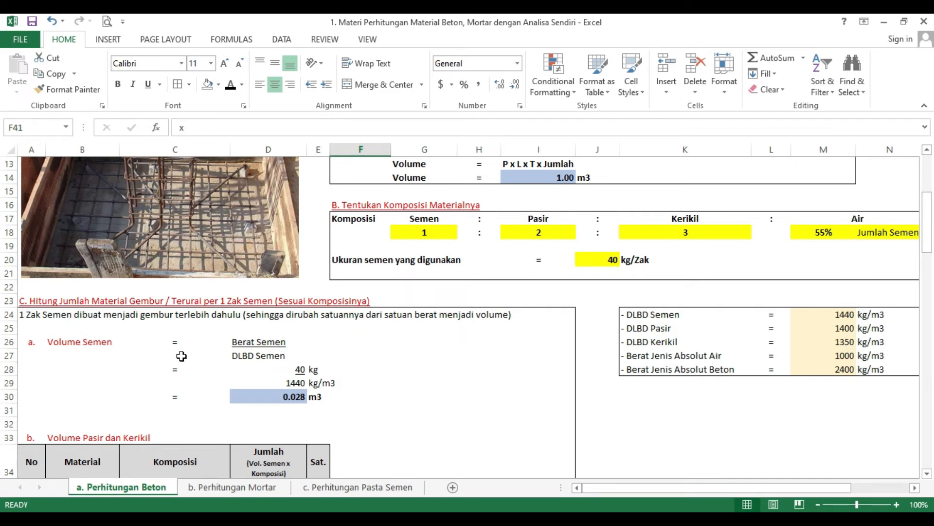
scroll(173, 366, "down", 7)
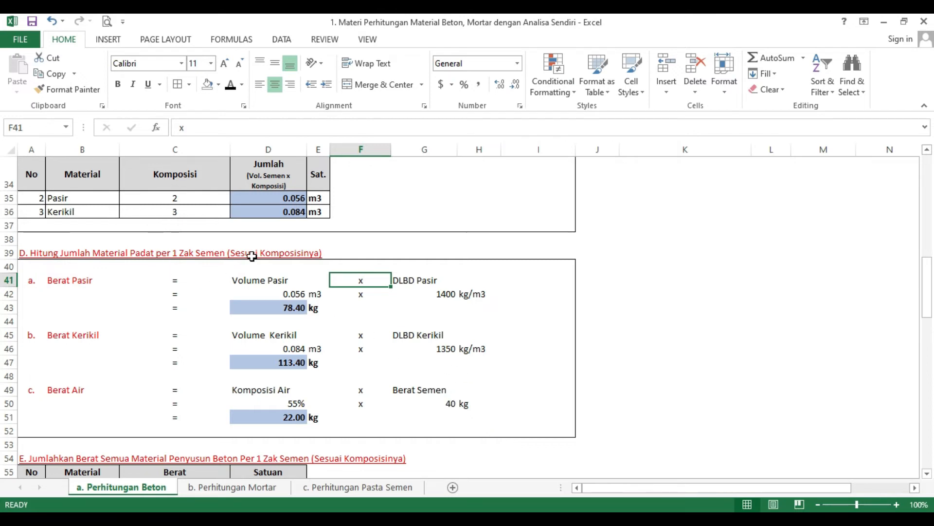
left_click(297, 407)
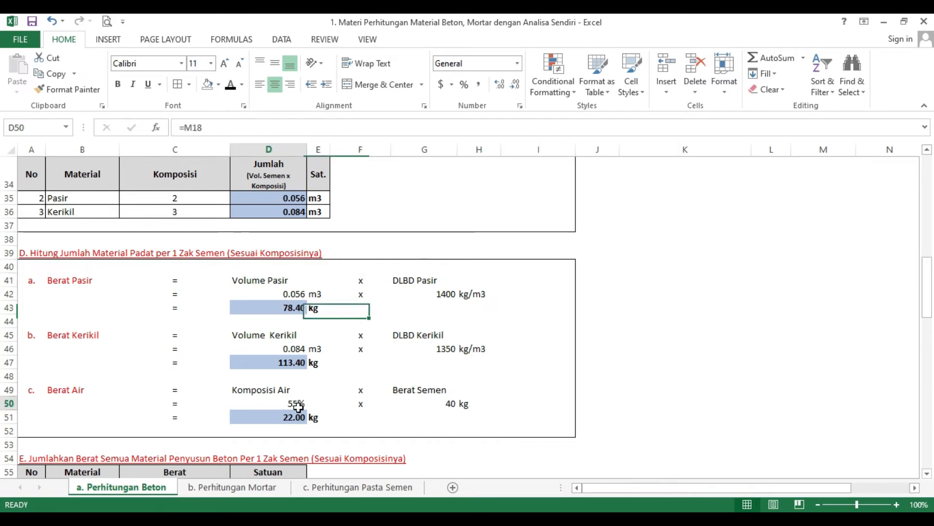
left_click(443, 402)
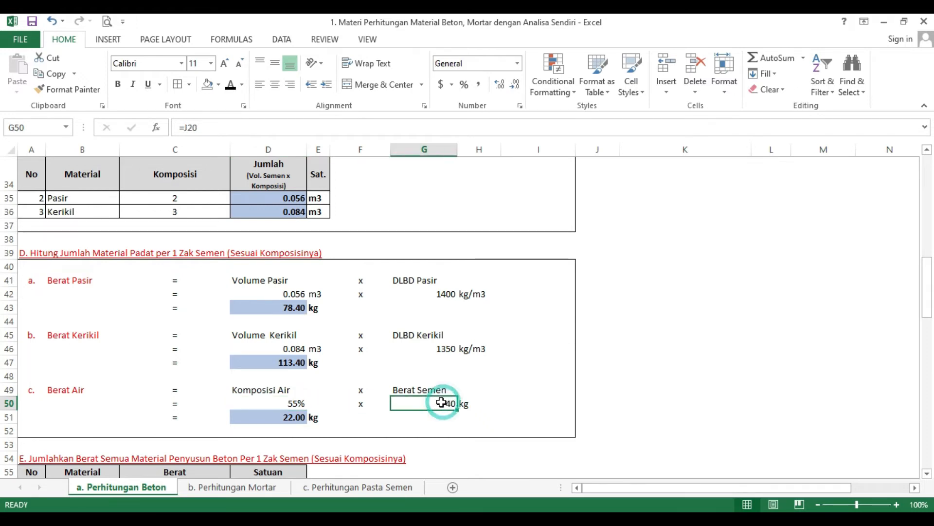
left_click(286, 417)
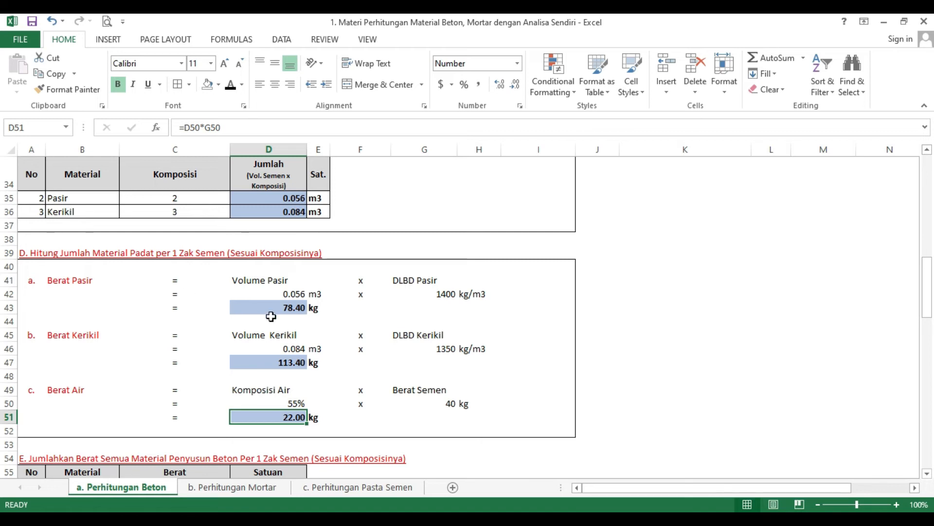
Step: Check the step on summing all material weights on slide 8 in PowerPoint, and return to section E in Excel
scroll(273, 354, "down", 2)
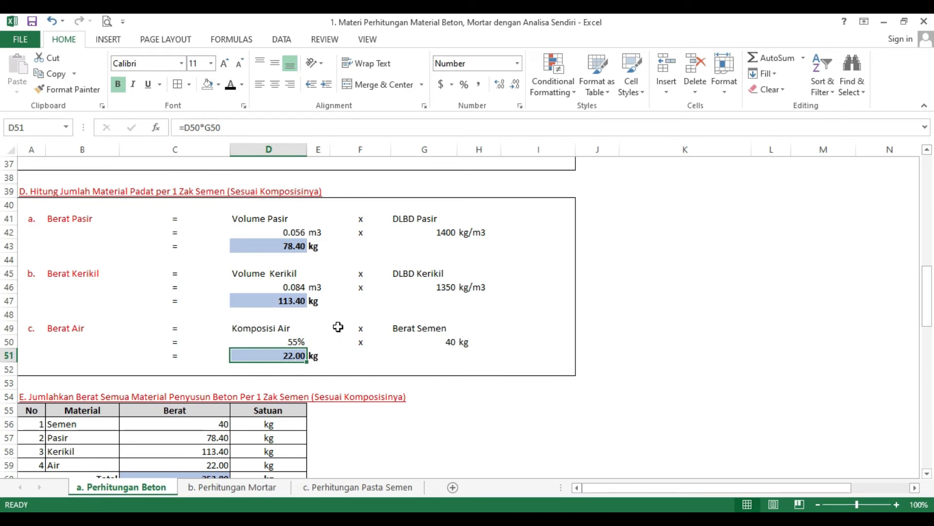
left_click(413, 519)
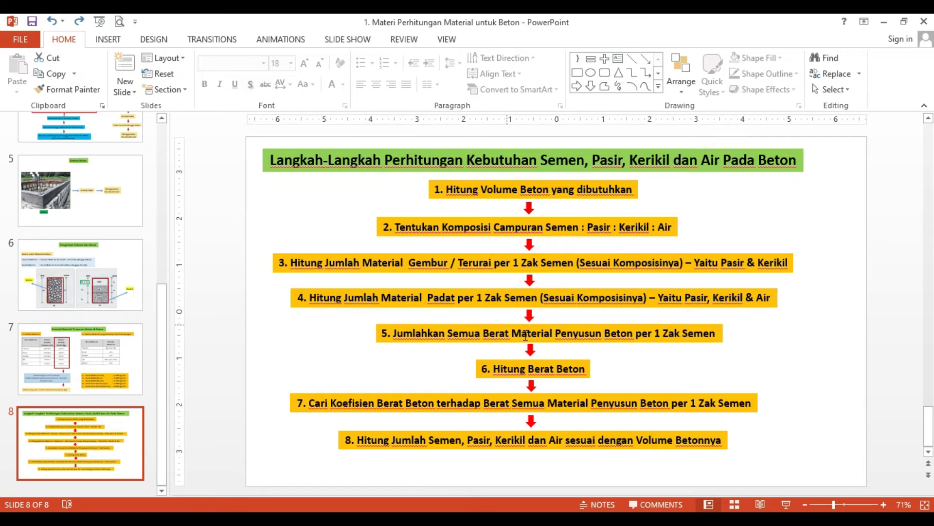
left_click(541, 518)
scroll(220, 420, "down", 1)
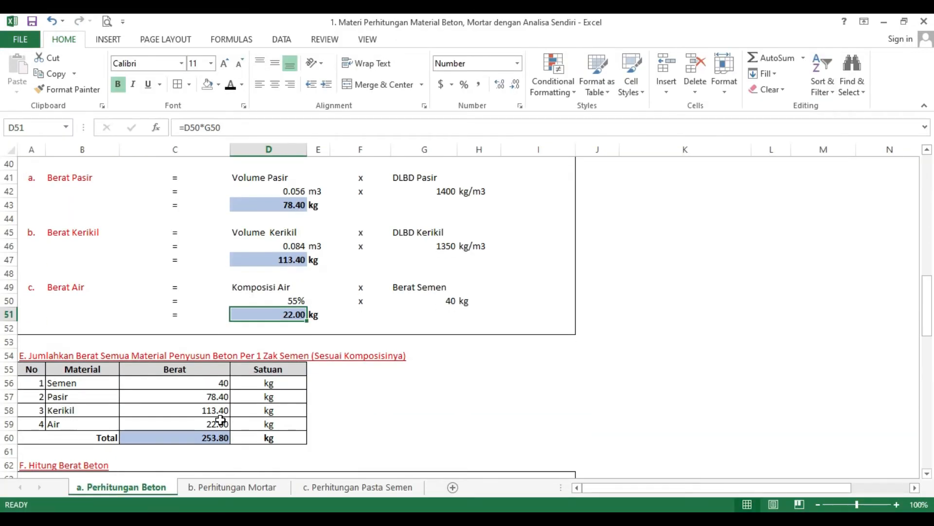
Step: Inspect section E's cement, sand, gravel and water weight references and the SUM formula in the total row
scroll(196, 398, "down", 1)
left_click(78, 342)
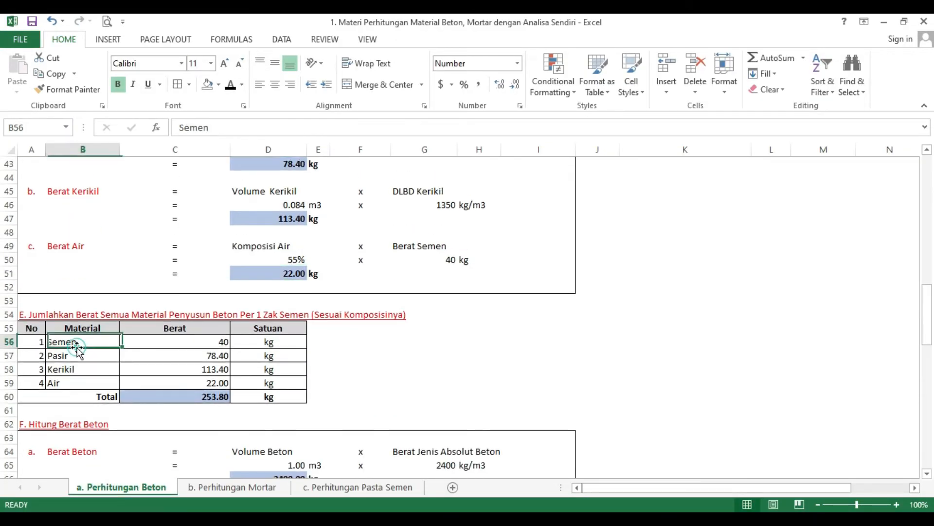
left_click(214, 342)
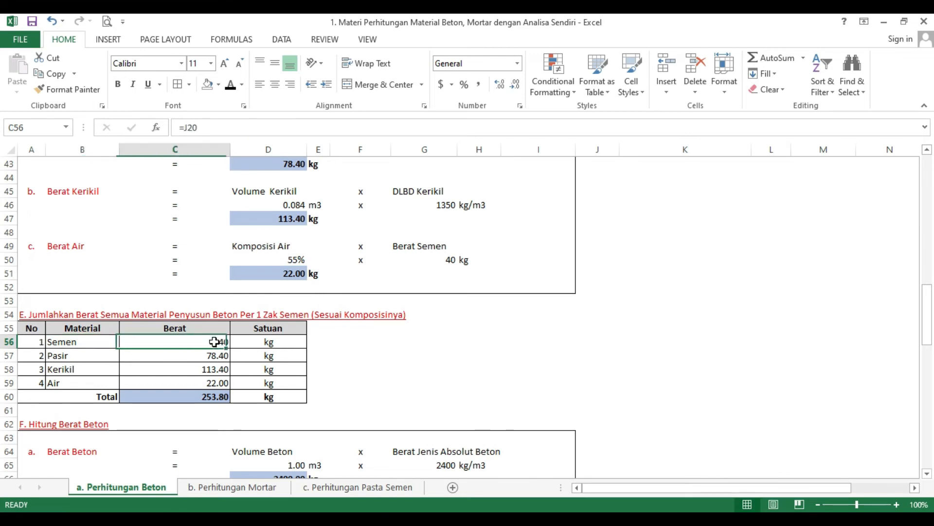
scroll(141, 228, "up", 1)
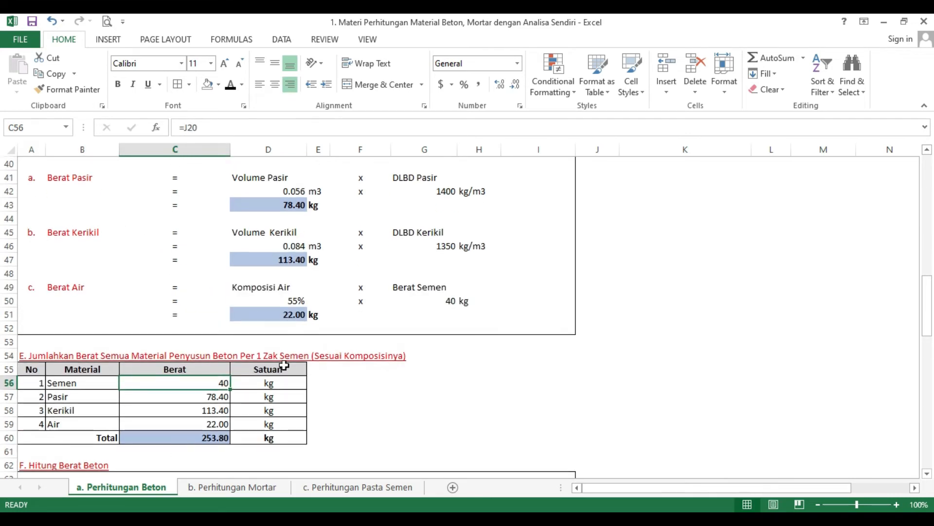
left_click(219, 394)
left_click(211, 414)
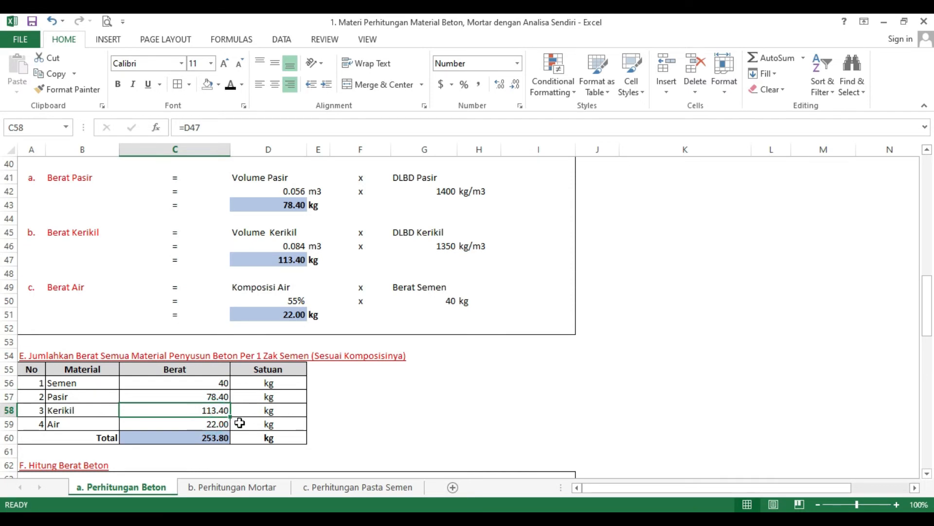
left_click(214, 424)
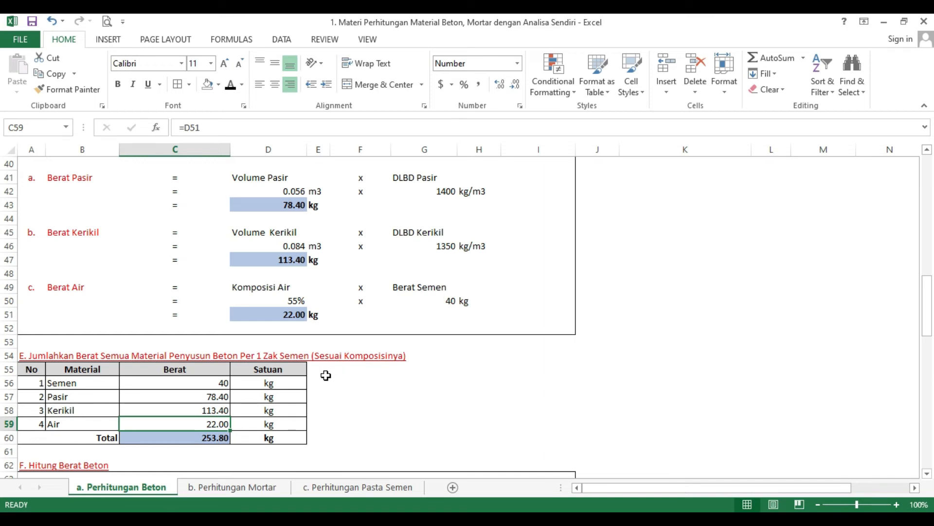
left_click(210, 441)
scroll(252, 424, "down", 1)
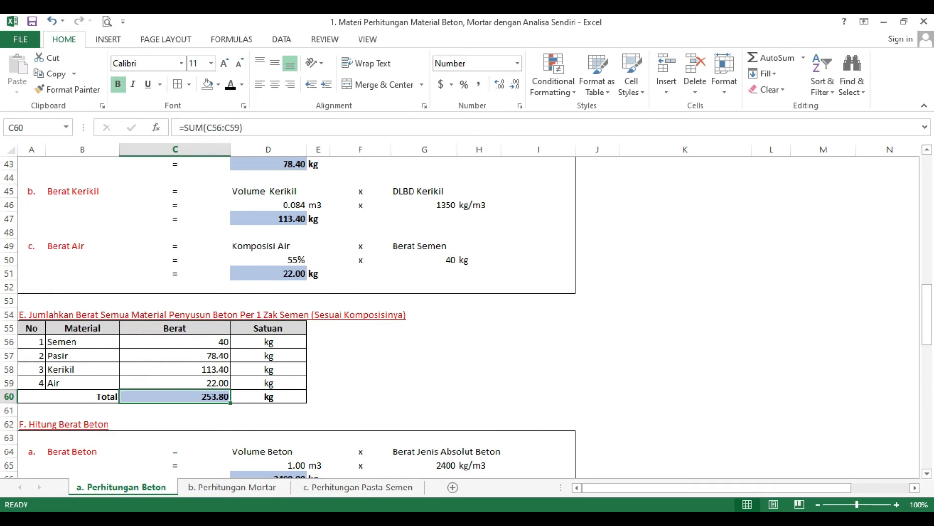
Step: Check the concrete weight step on slide 8 in PowerPoint and return to Excel
key("alt+Tab")
left_click(554, 331)
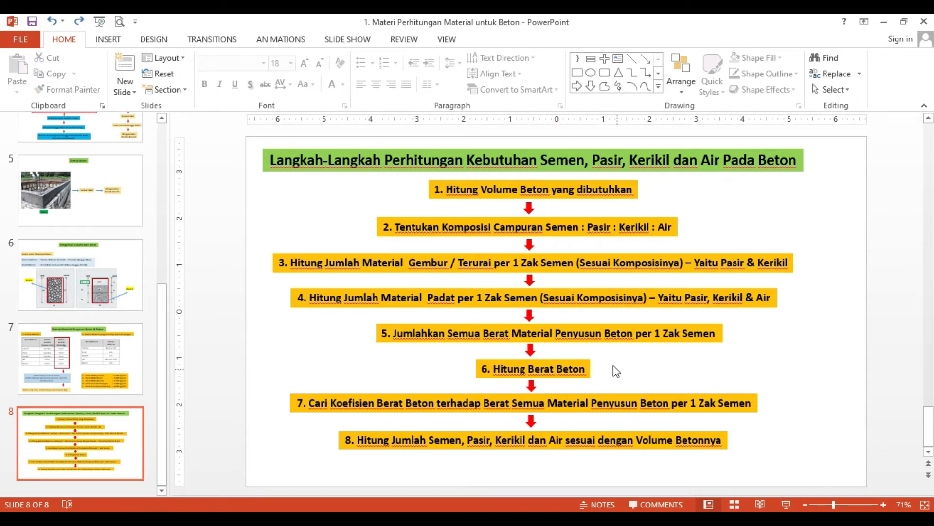
key("alt+Tab")
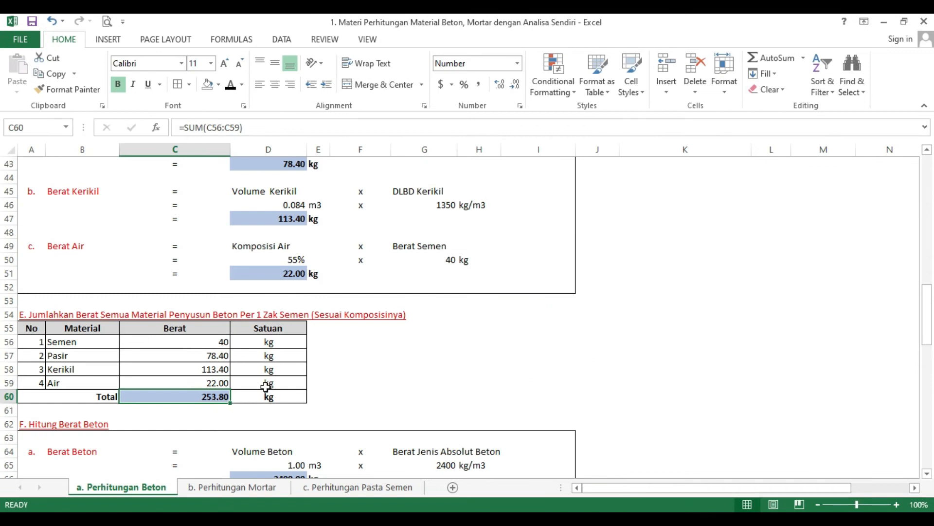
Step: Examine section F's concrete weight calculation, tracing the volume to section A and the absolute concrete density to the density list
scroll(265, 386, "down", 3)
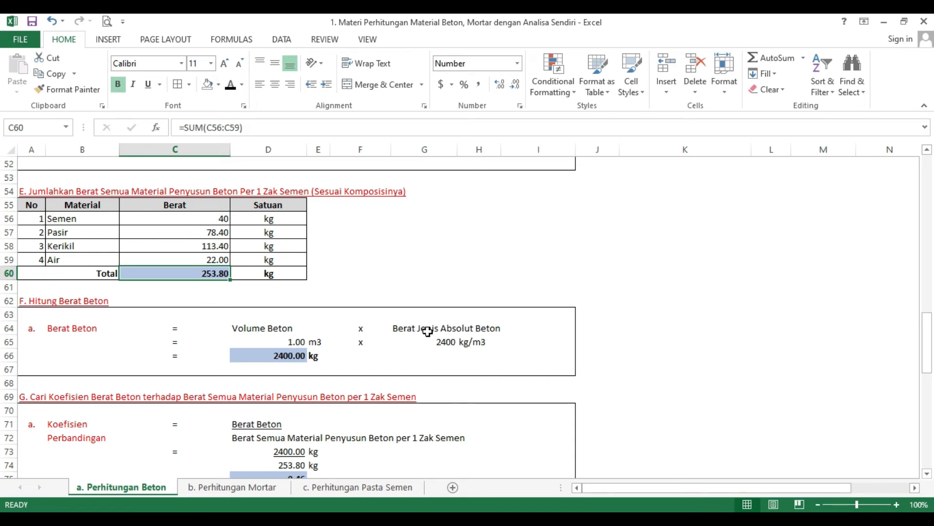
left_click(286, 341)
scroll(363, 356, "up", 1)
scroll(363, 355, "up", 16)
left_click(564, 349)
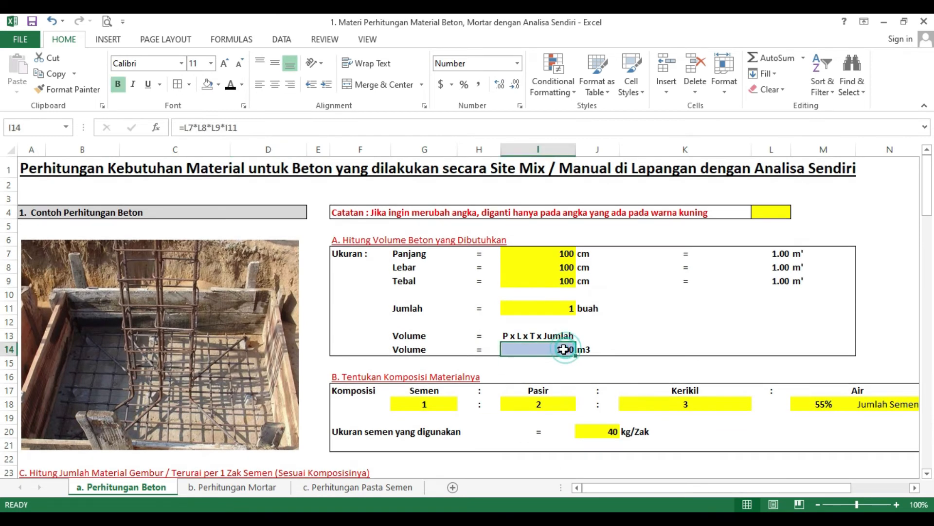
scroll(530, 398, "down", 16)
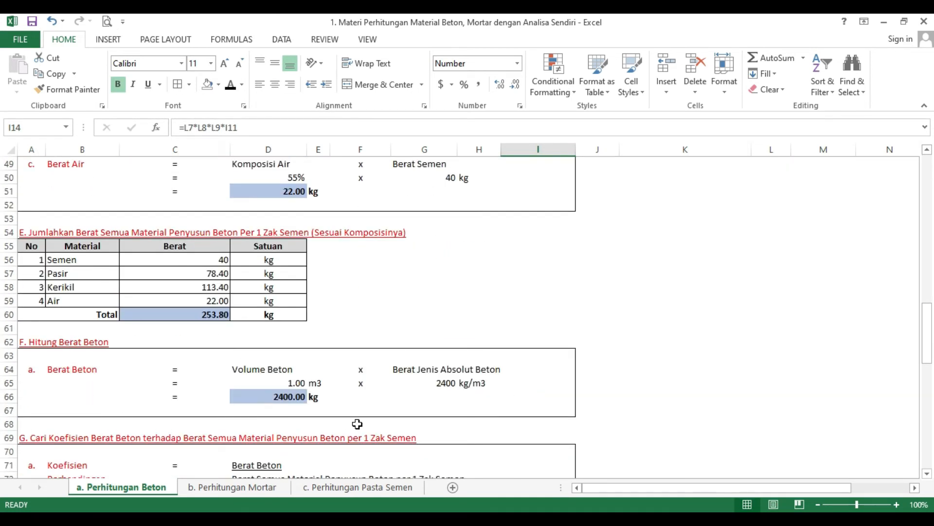
left_click(452, 384)
scroll(713, 386, "up", 10)
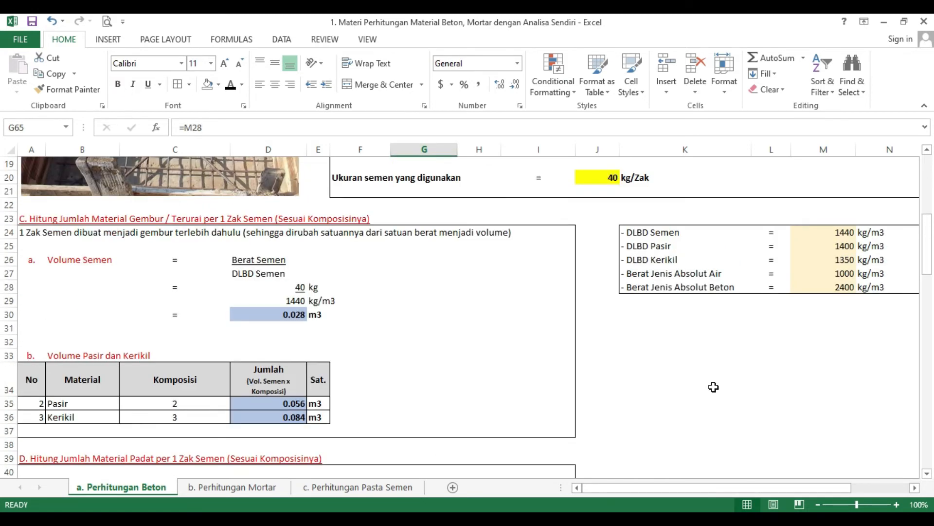
scroll(511, 411, "down", 11)
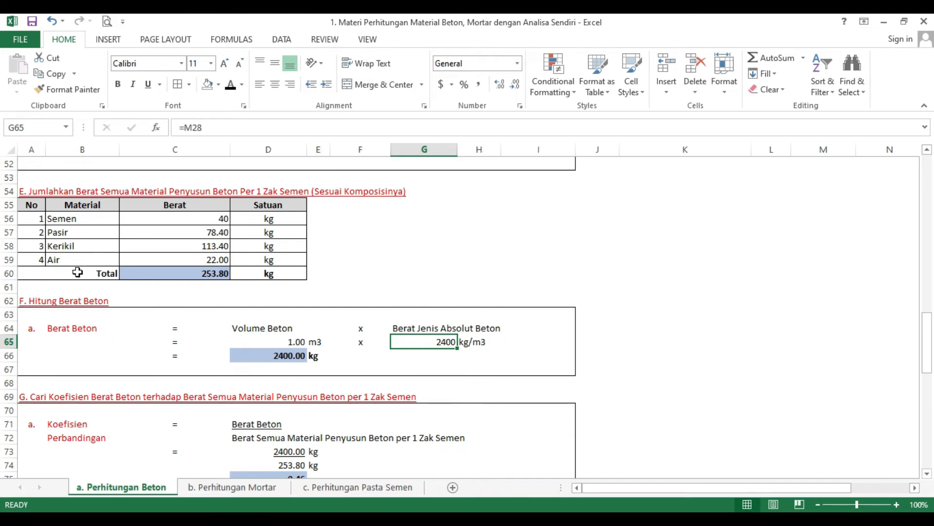
Step: Check the weight coefficient step on slide 8 in PowerPoint and return to section G in Excel
key("alt+Tab")
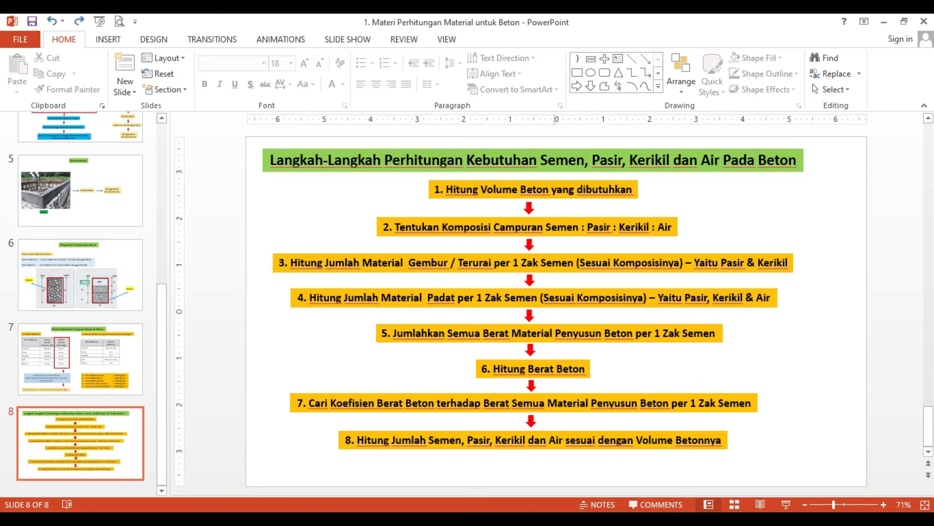
key("alt+Tab")
scroll(236, 421, "down", 2)
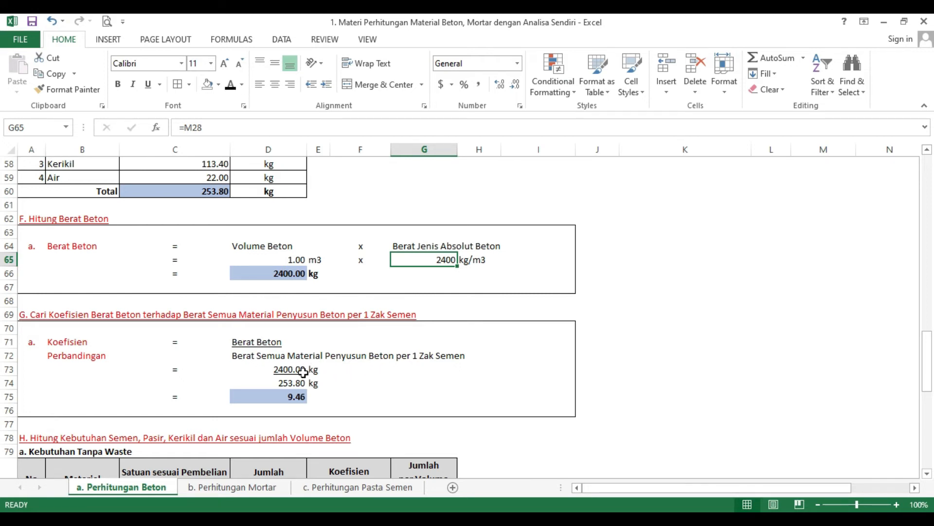
Step: Examine section G's coefficient calculation, tracing its inputs to section F's concrete weight and section E's total material weight
left_click(304, 371)
left_click(267, 273)
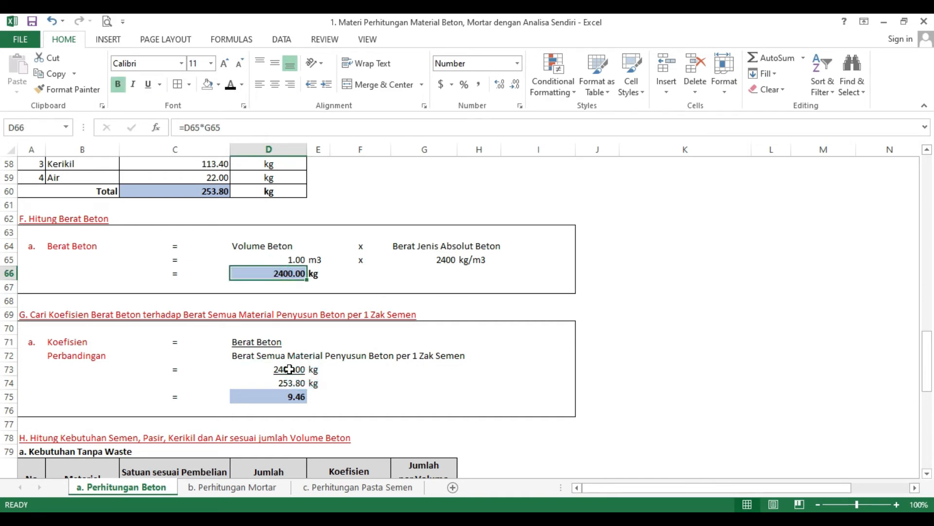
left_click(217, 191)
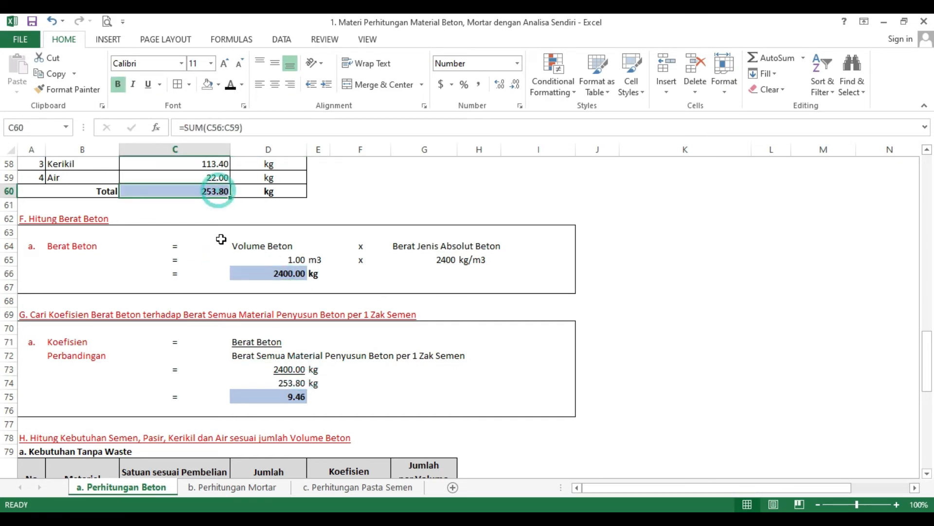
scroll(222, 239, "up", 2)
scroll(247, 219, "down", 2)
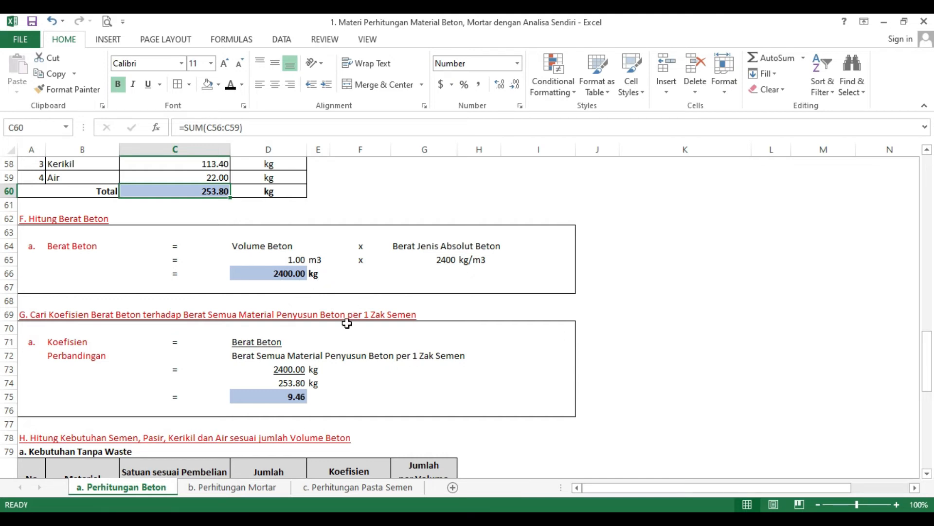
scroll(385, 418, "up", 1)
scroll(512, 360, "up", 1)
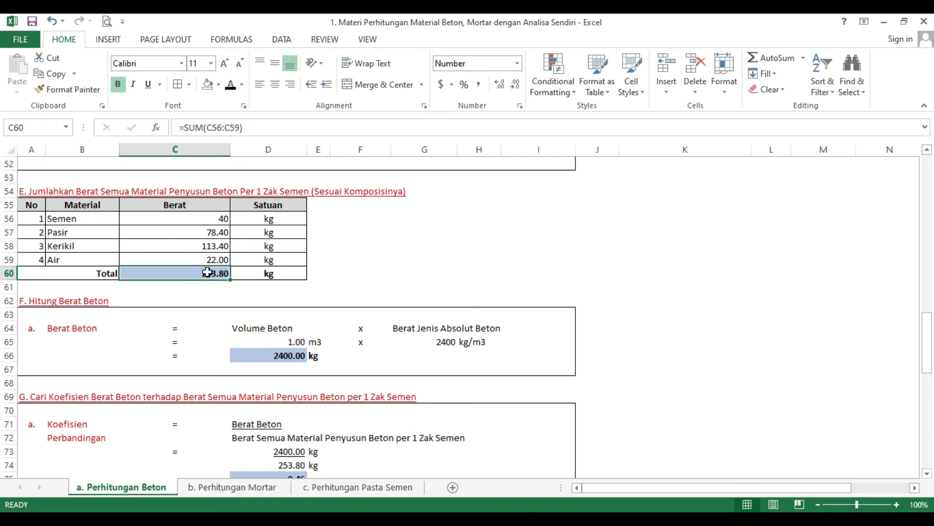
scroll(207, 272, "down", 3)
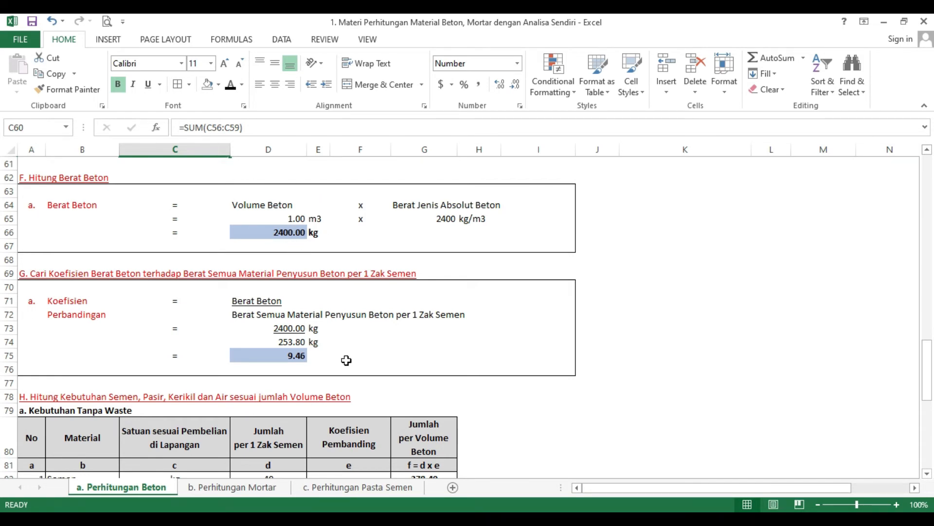
Step: Locate the section H heading in Excel, compare it with step 8 on PowerPoint slide 8, and return to Excel
scroll(300, 360, "down", 1)
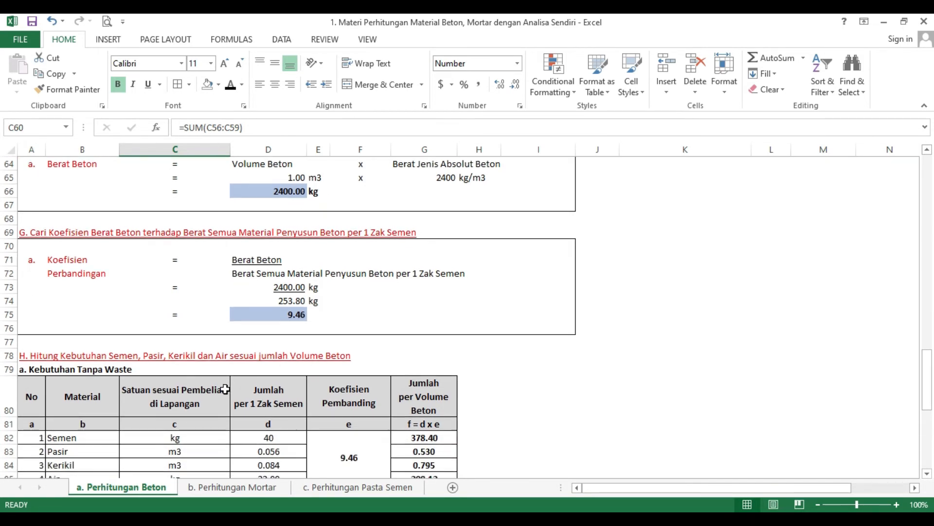
scroll(173, 379, "down", 1)
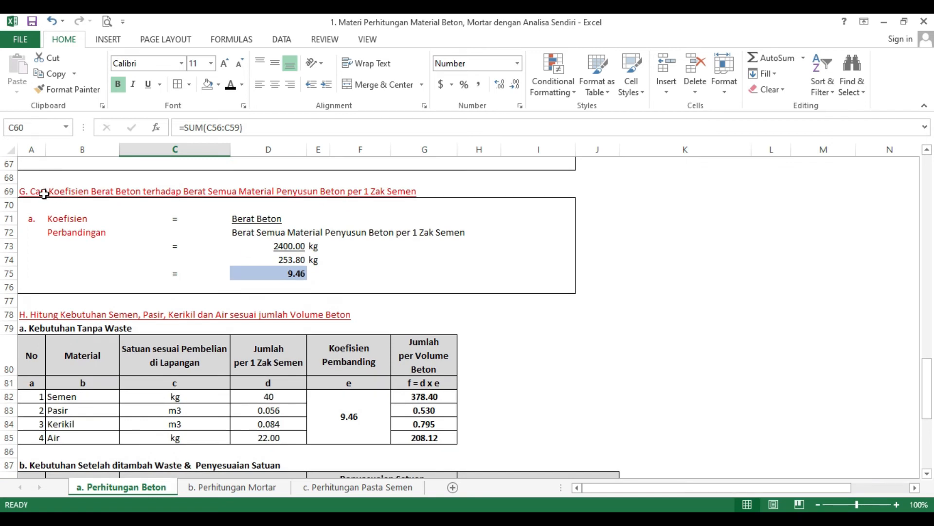
scroll(91, 279, "down", 1)
left_click(60, 276)
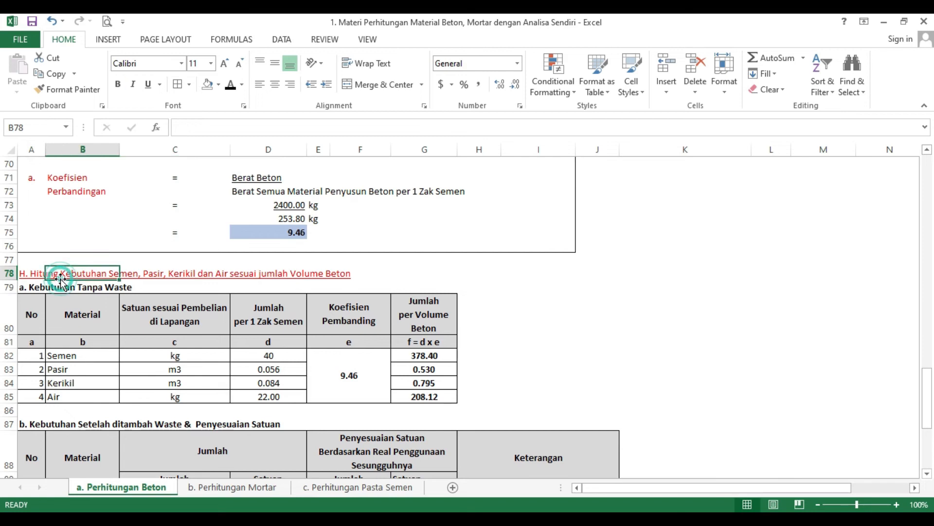
left_click(28, 276)
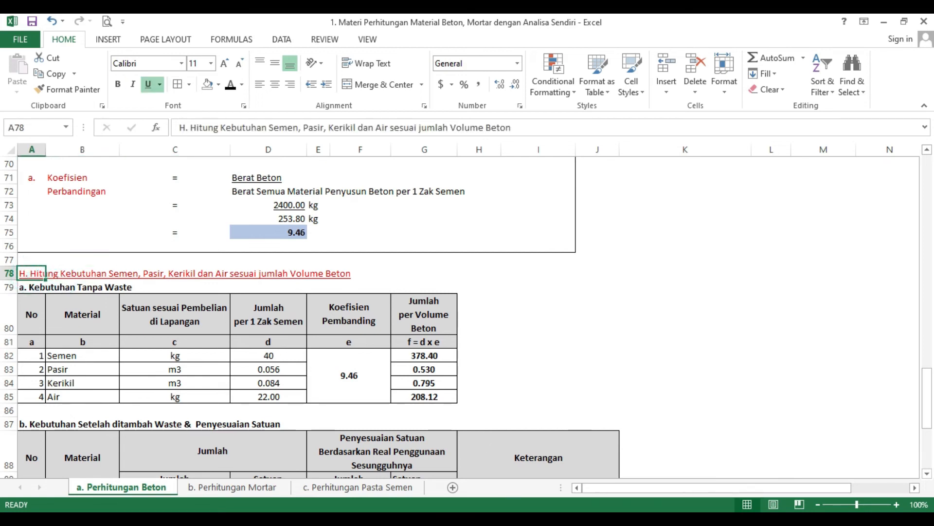
left_click(546, 517)
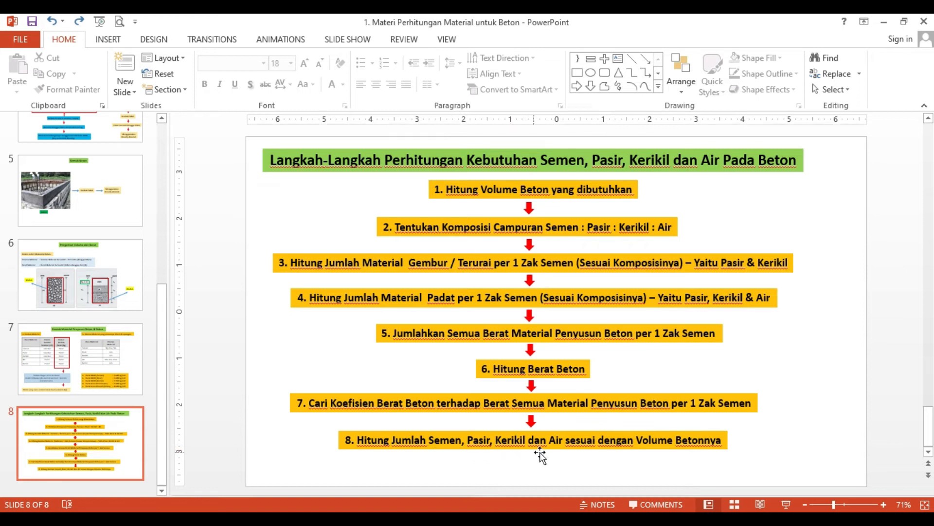
left_click(518, 516)
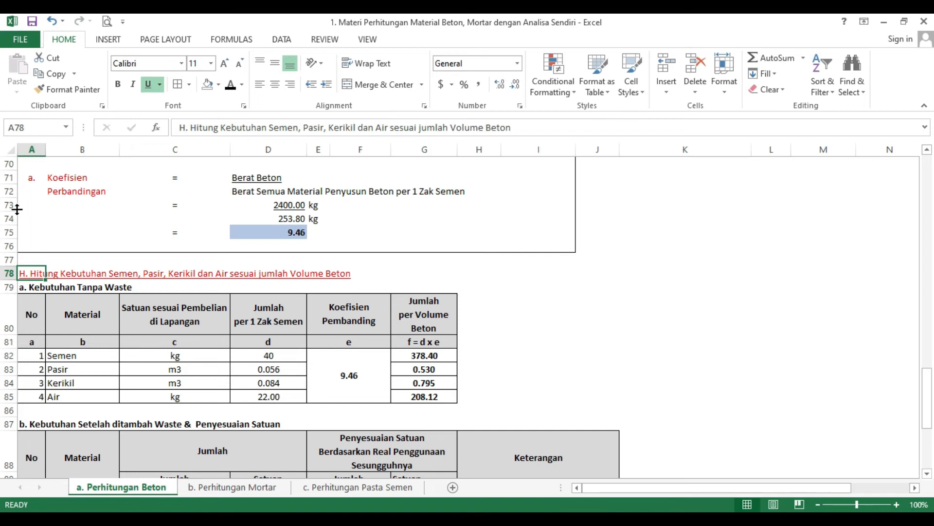
Step: Review the purchase units of cement, sand, gravel and water in section H's table without waste
scroll(111, 332, "down", 1)
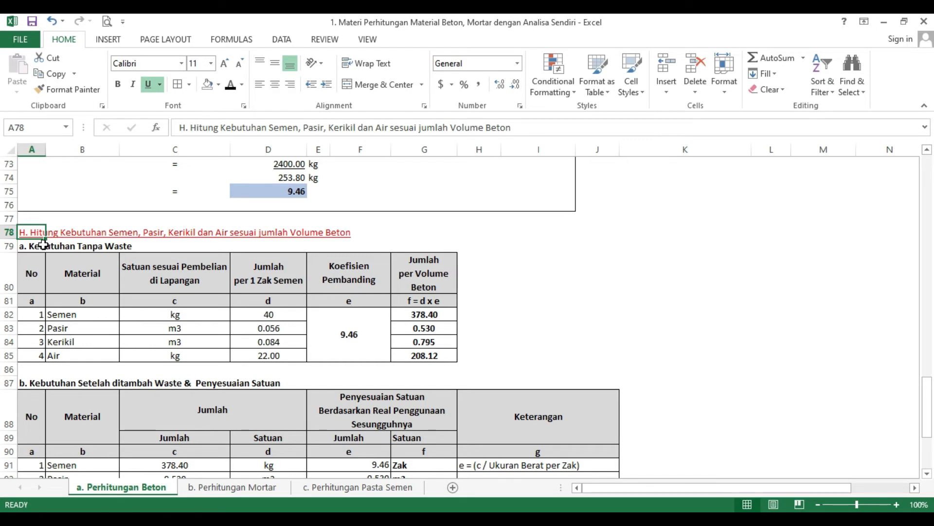
scroll(37, 260, "down", 1)
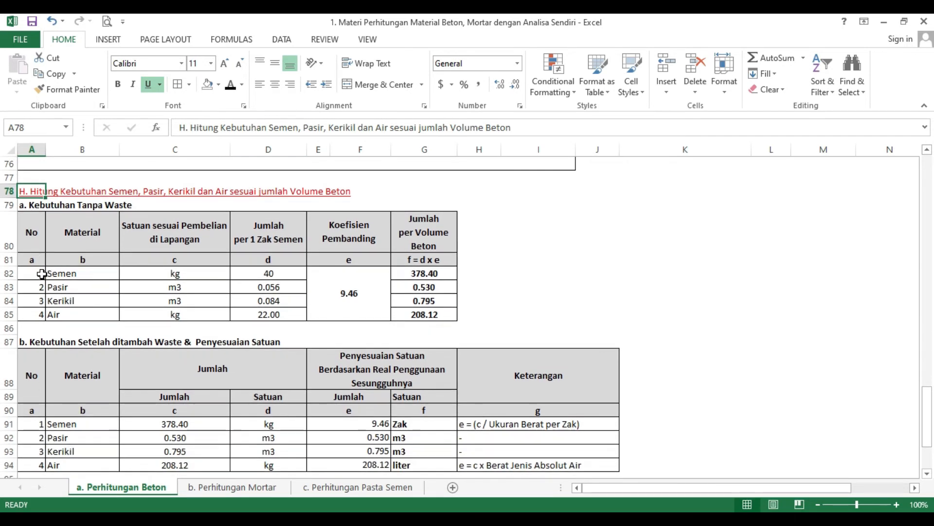
scroll(54, 274, "up", 1)
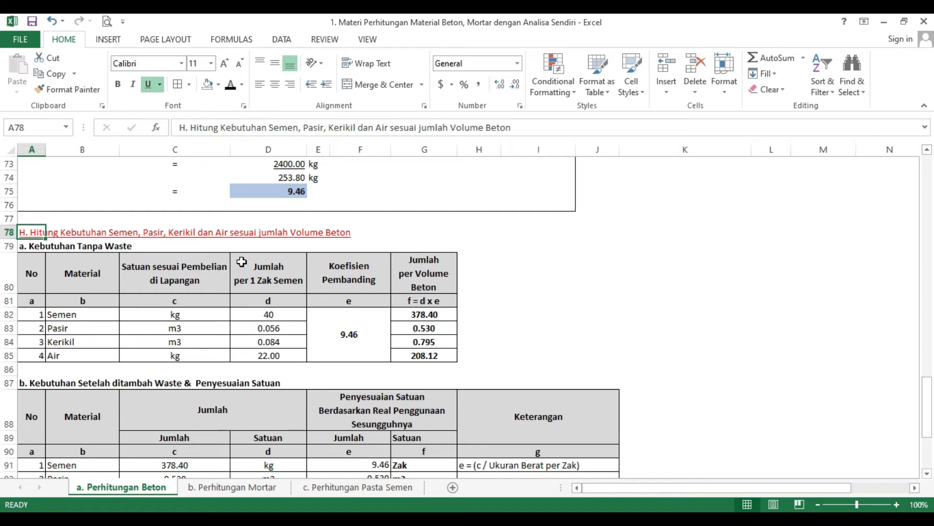
left_click(190, 312)
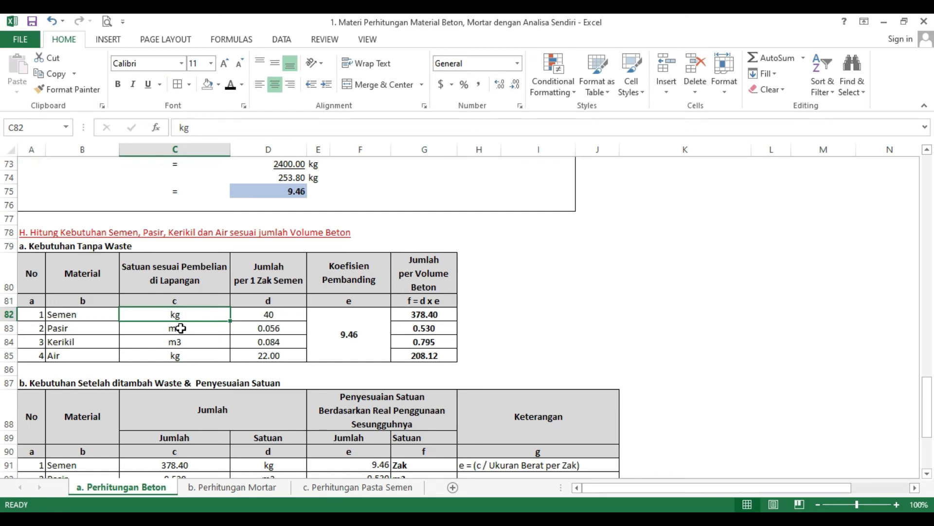
left_click(180, 329)
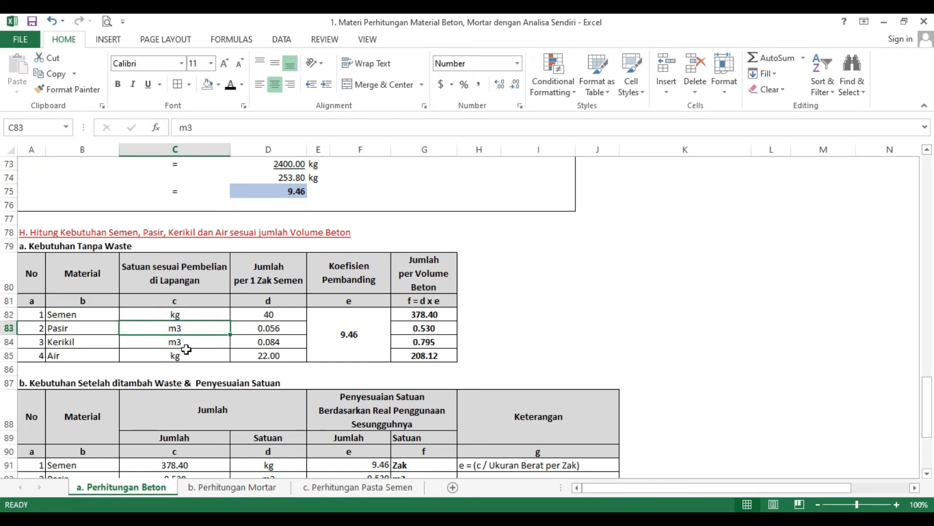
left_click(186, 347)
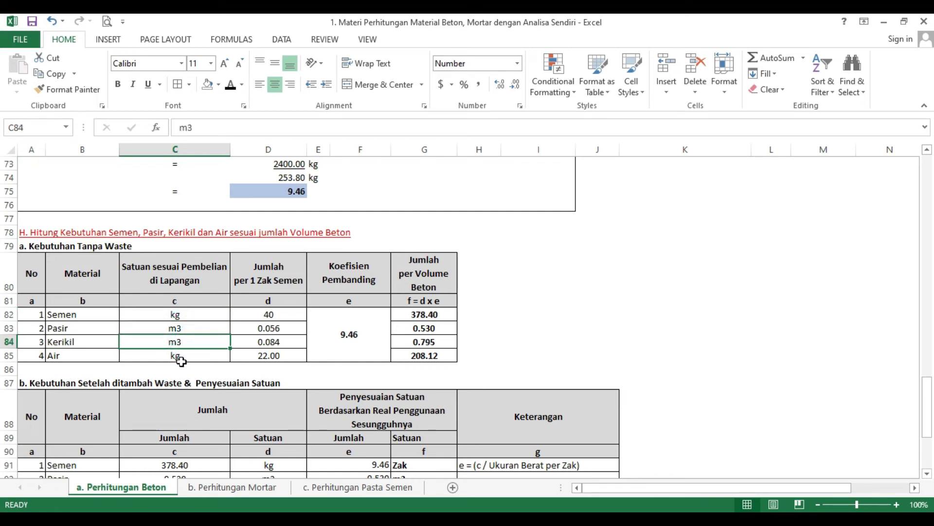
left_click(181, 360)
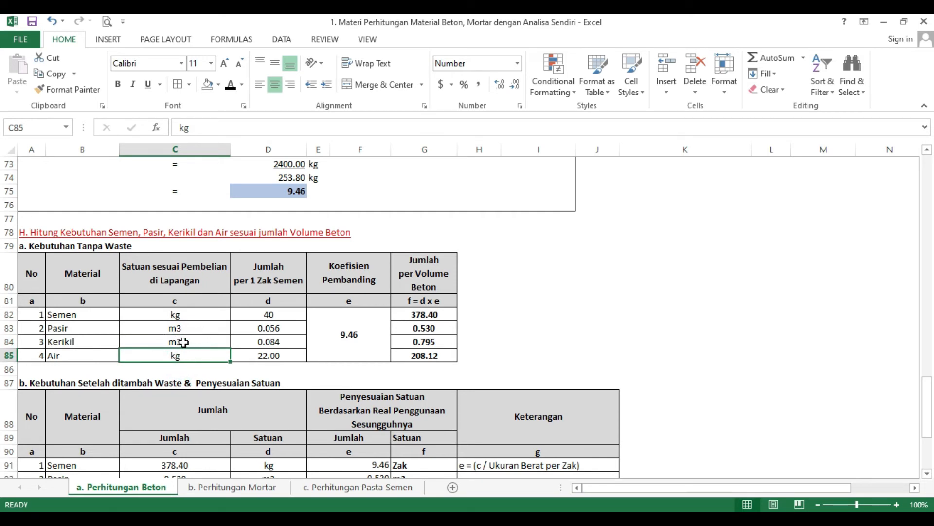
Step: Inspect the cement quantity per sack in section H's table without waste and trace its reference to section E
scroll(185, 362, "up", 8)
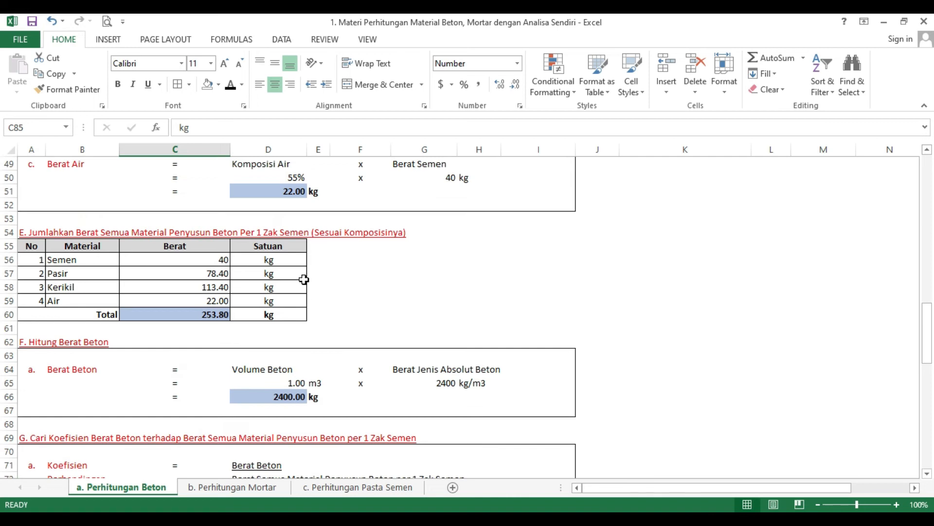
scroll(236, 254, "up", 2)
scroll(232, 328, "down", 8)
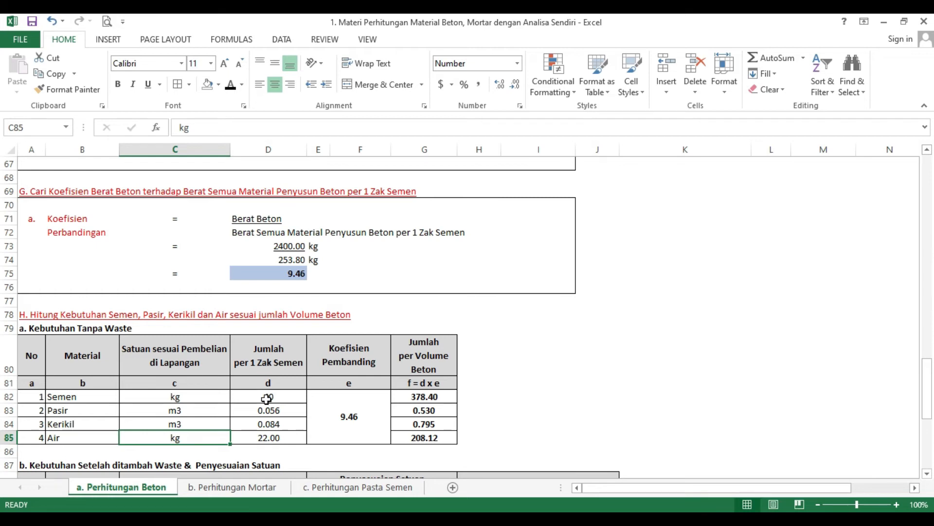
left_click(266, 400)
scroll(267, 399, "up", 4)
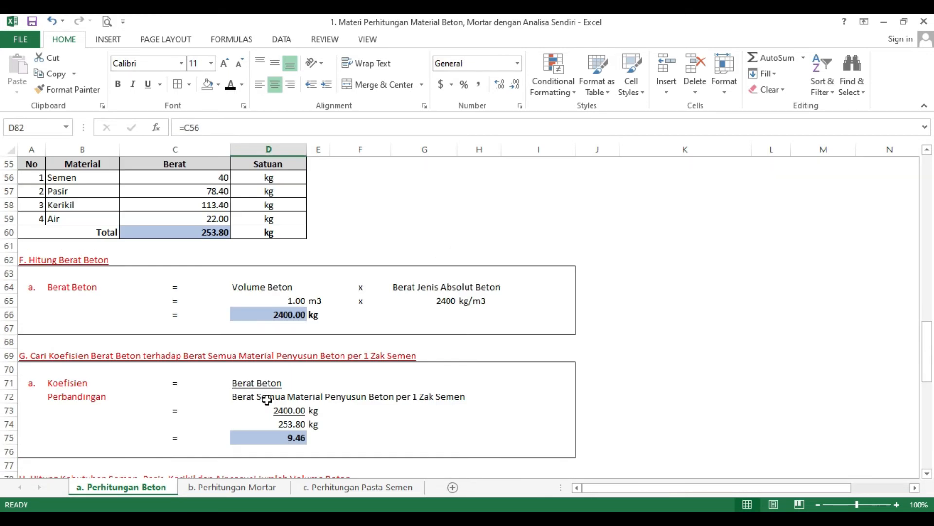
scroll(267, 400, "up", 3)
scroll(239, 355, "down", 8)
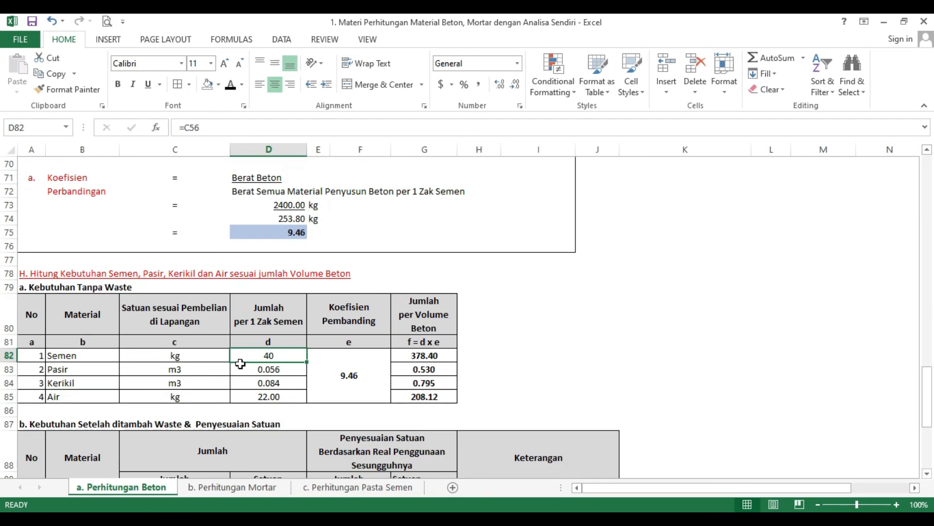
Step: Trace the sand and gravel quantities per sack in section H to the loose volume table in section C
left_click(264, 370)
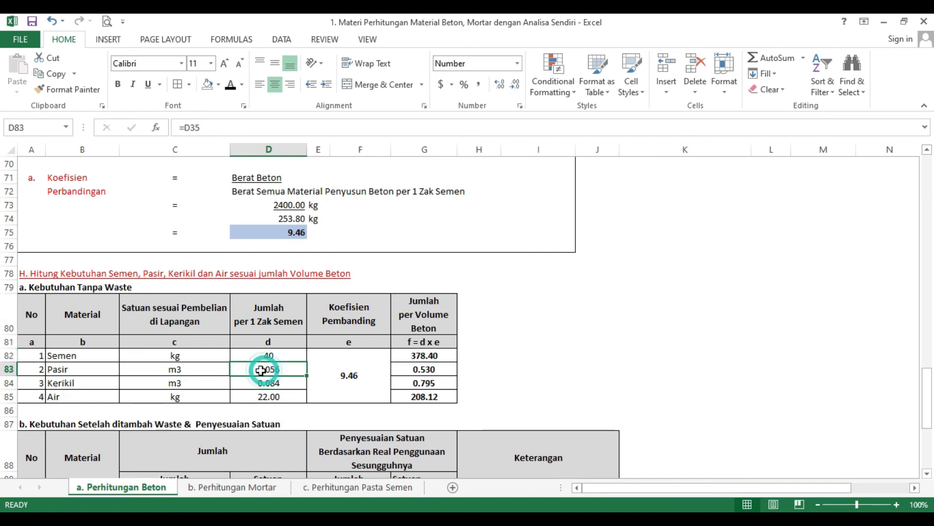
scroll(258, 370, "up", 8)
scroll(222, 278, "up", 4)
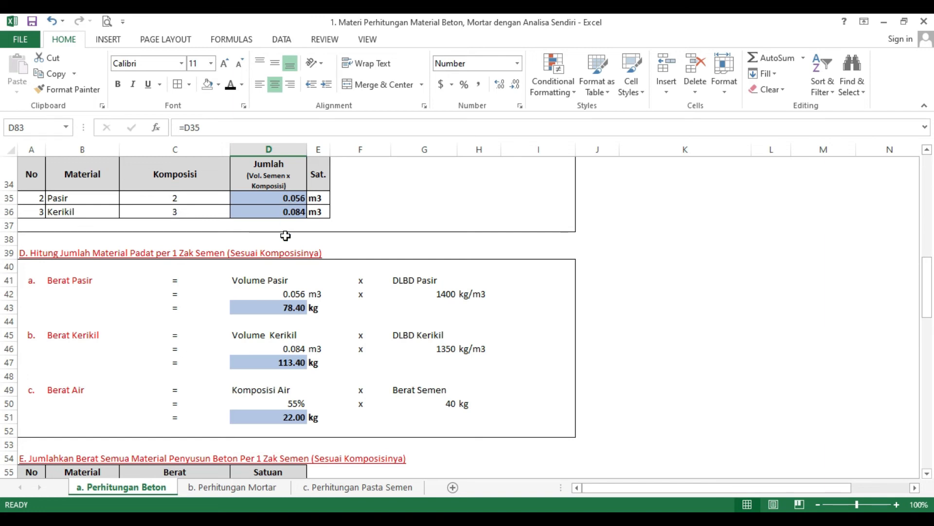
scroll(289, 311, "down", 12)
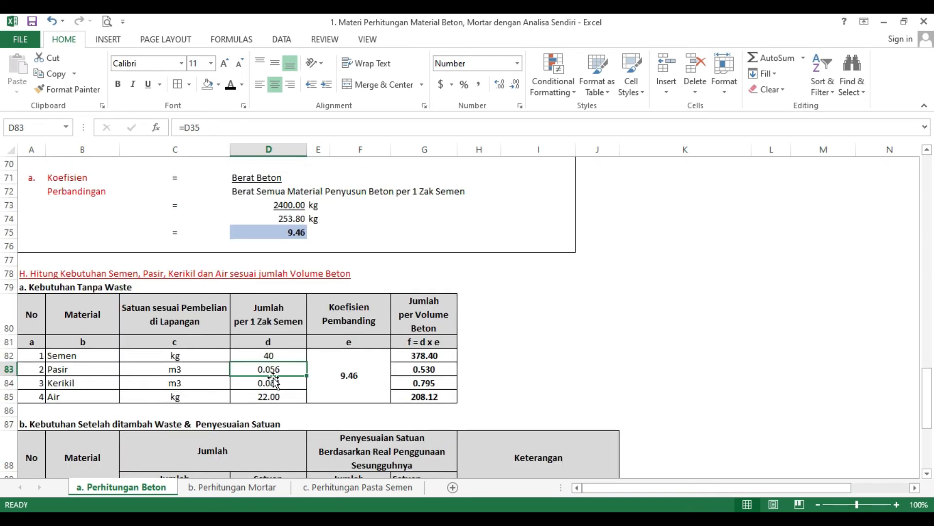
left_click(272, 383)
scroll(246, 381, "up", 8)
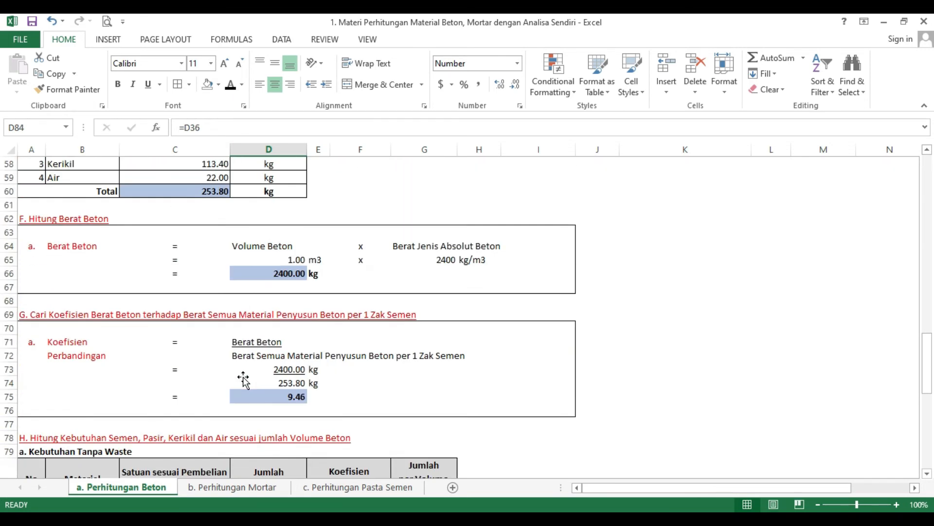
scroll(243, 378, "up", 6)
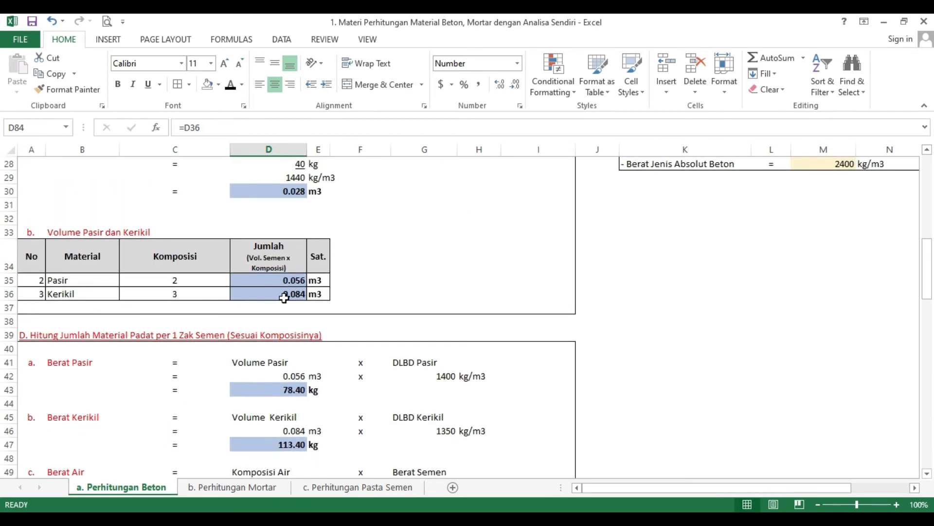
scroll(284, 319, "down", 12)
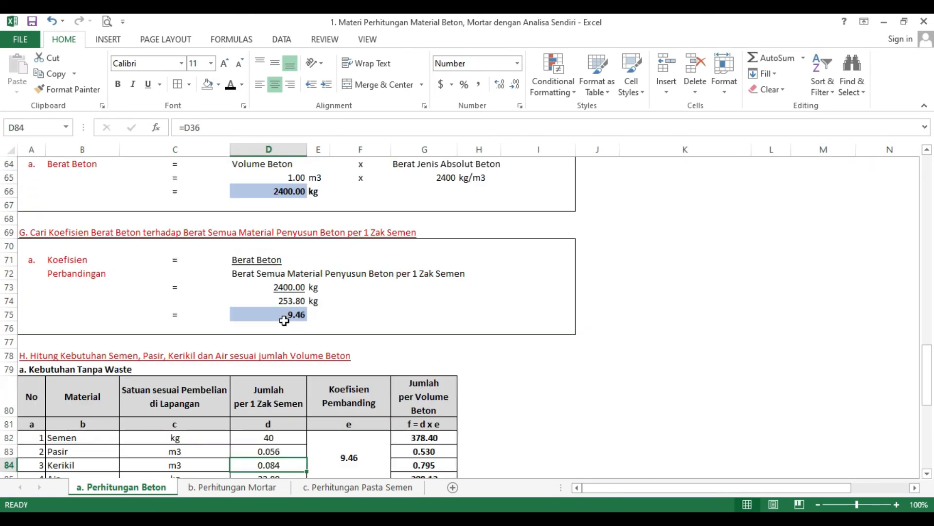
scroll(284, 320, "down", 3)
Step: Trace the water quantity per sack in section H to section E's water weight and its source in section D
left_click(269, 355)
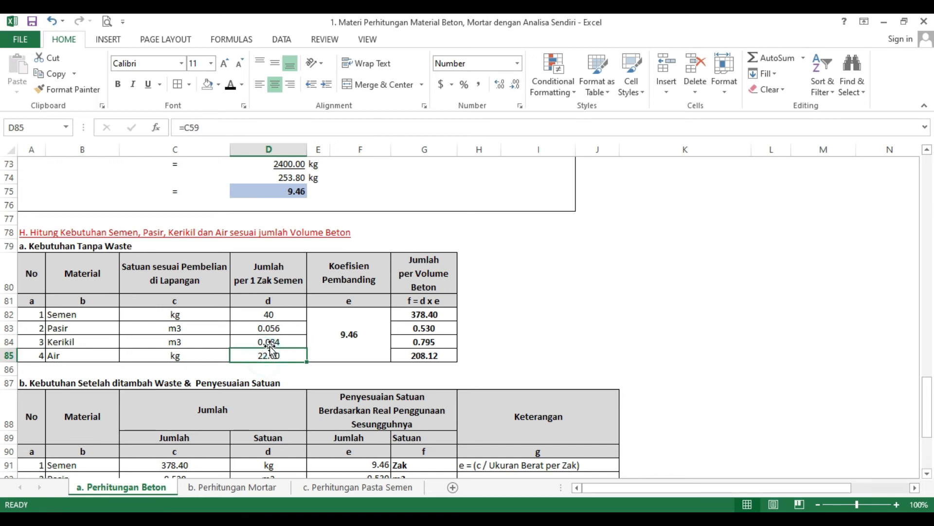
scroll(270, 348, "up", 6)
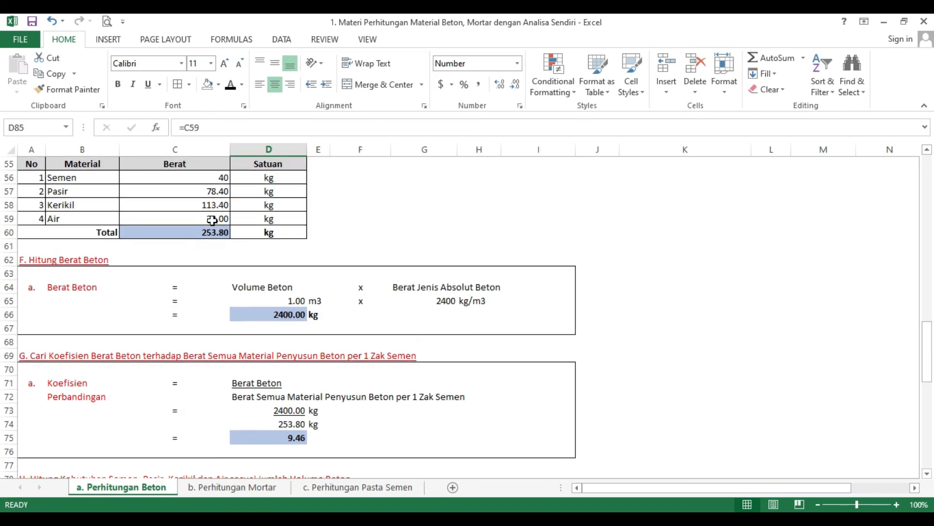
left_click(213, 220)
scroll(217, 242, "up", 2)
scroll(217, 271, "down", 6)
scroll(219, 277, "up", 3)
scroll(216, 381, "down", 4)
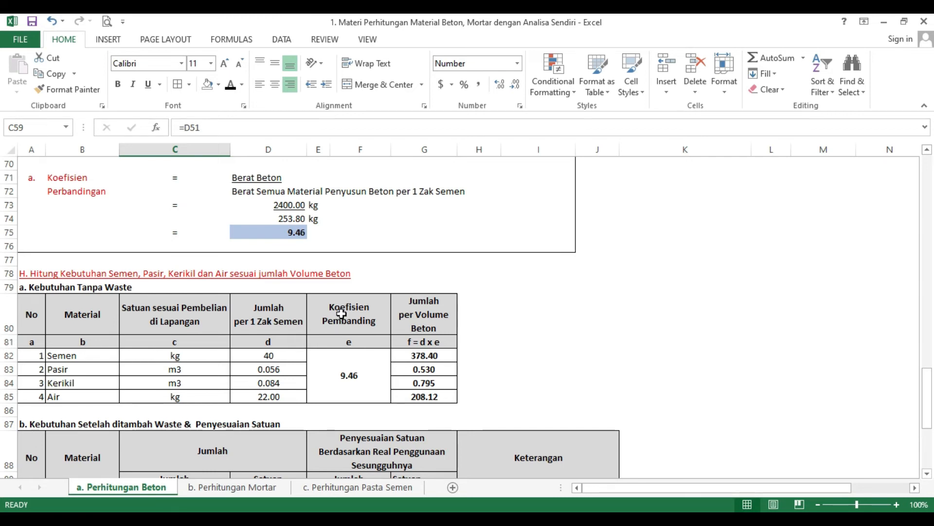
Step: Inspect the cement quantity per sack and the comparison coefficient used for the volume quantities in section H's table without waste
left_click(272, 357)
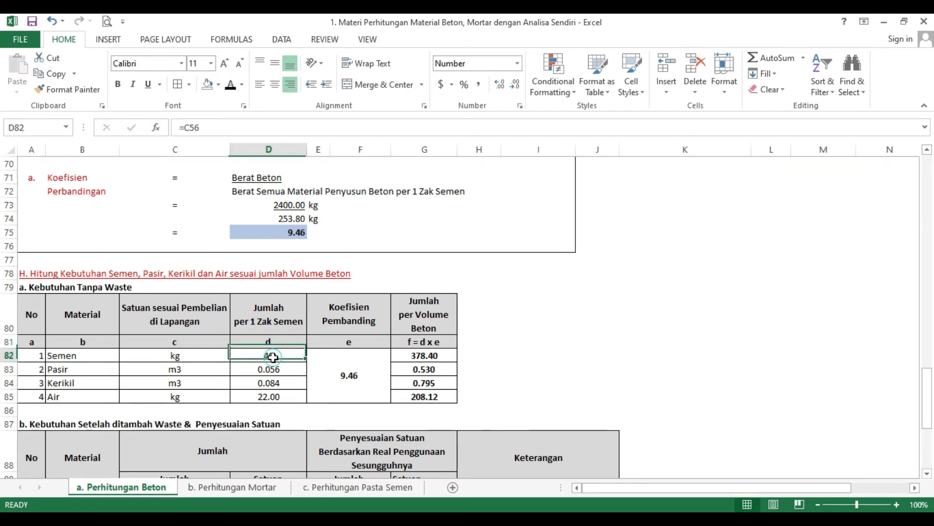
left_click(330, 379)
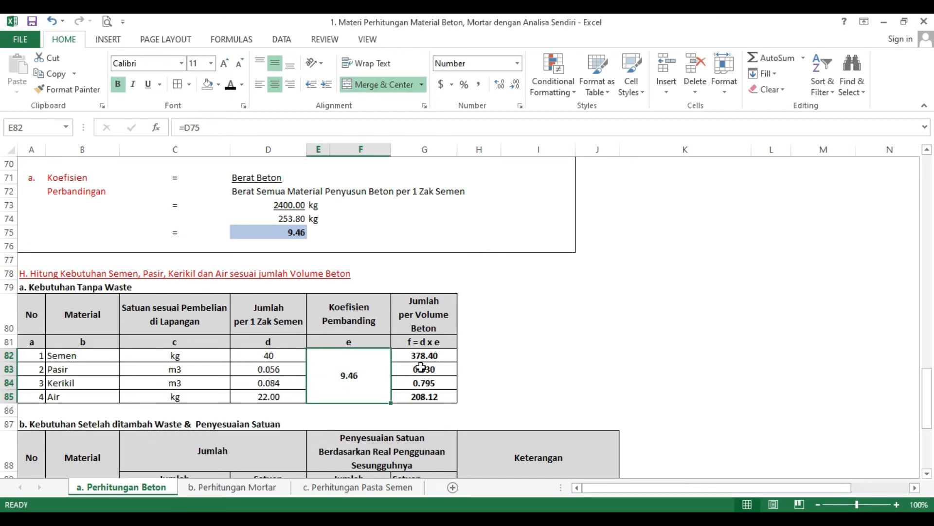
scroll(424, 362, "down", 1)
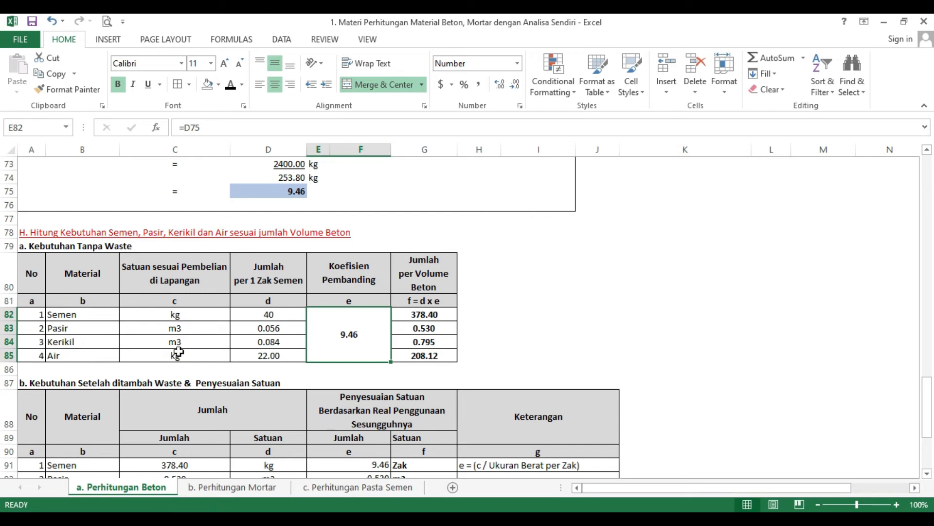
Step: Compare section H's table without waste with the table of requirements after waste and unit adjustment
scroll(343, 290, "down", 2)
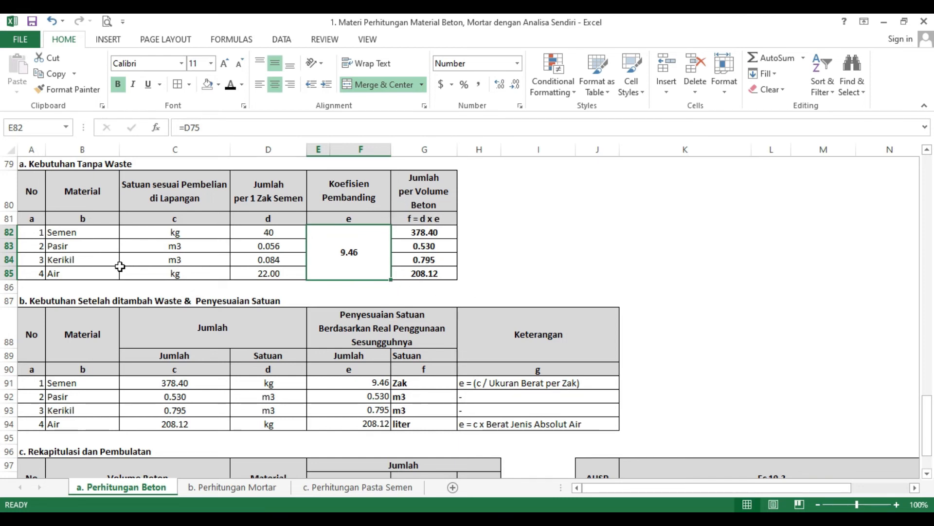
scroll(160, 345, "down", 1)
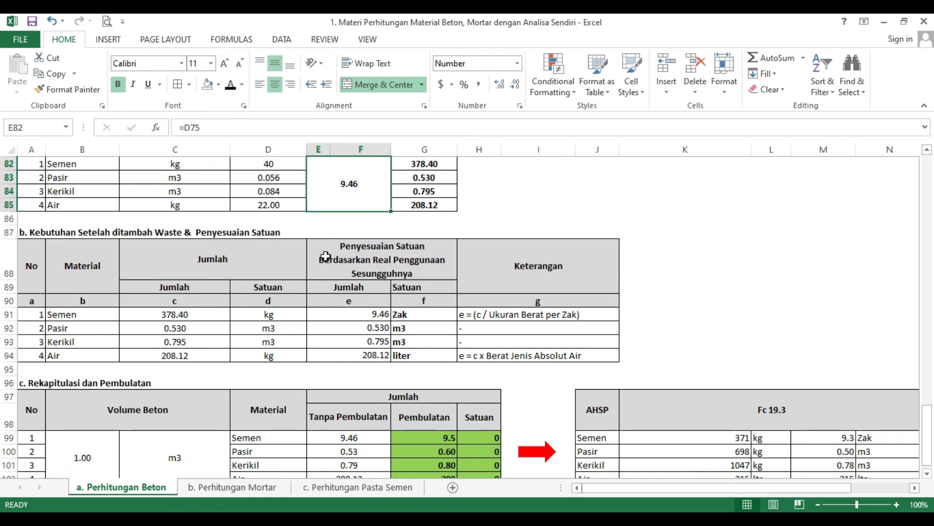
scroll(322, 304, "up", 1)
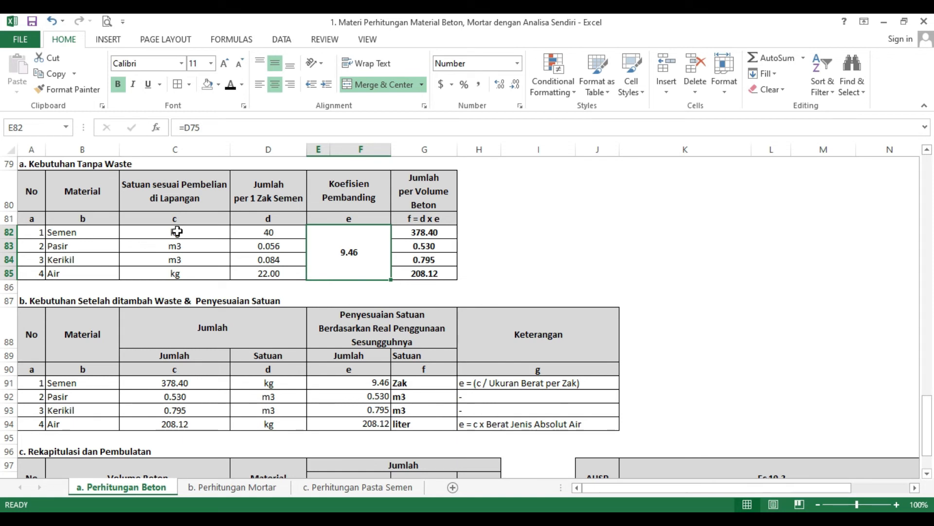
scroll(160, 245, "down", 1)
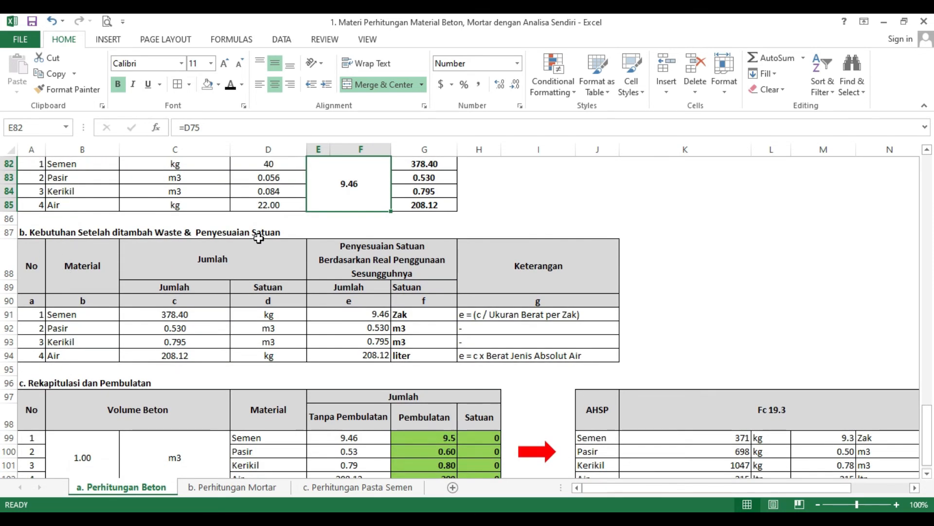
scroll(257, 321, "up", 1)
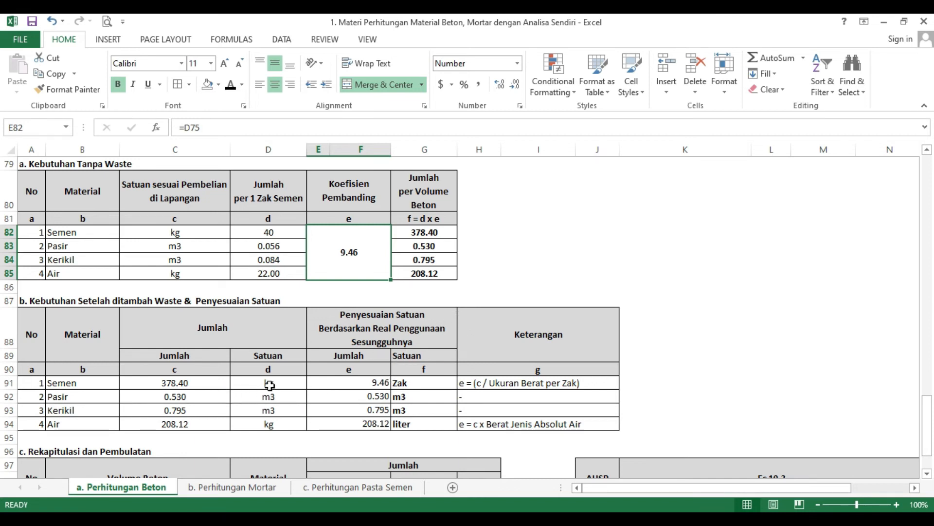
Step: Inspect the cement conversion to sacks and the sand and gravel references in the waste and unit adjustment table
left_click(380, 384)
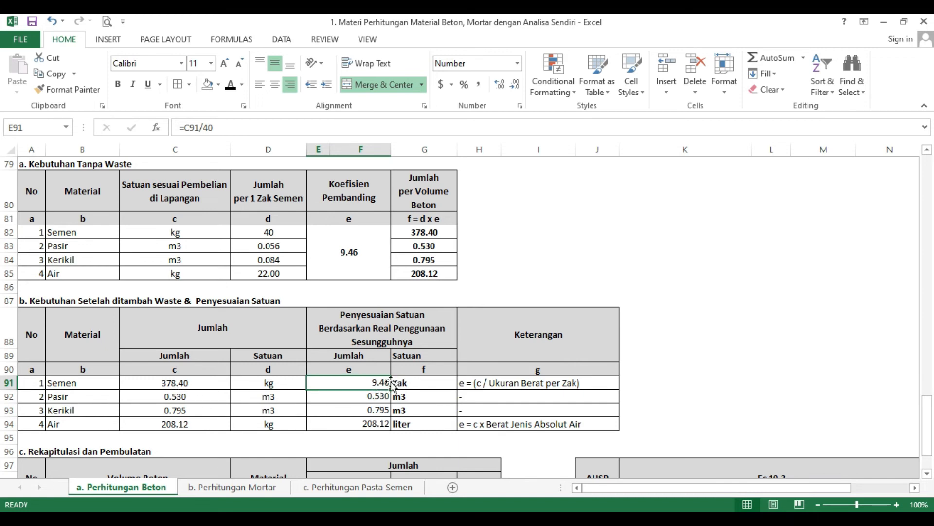
left_click(167, 399)
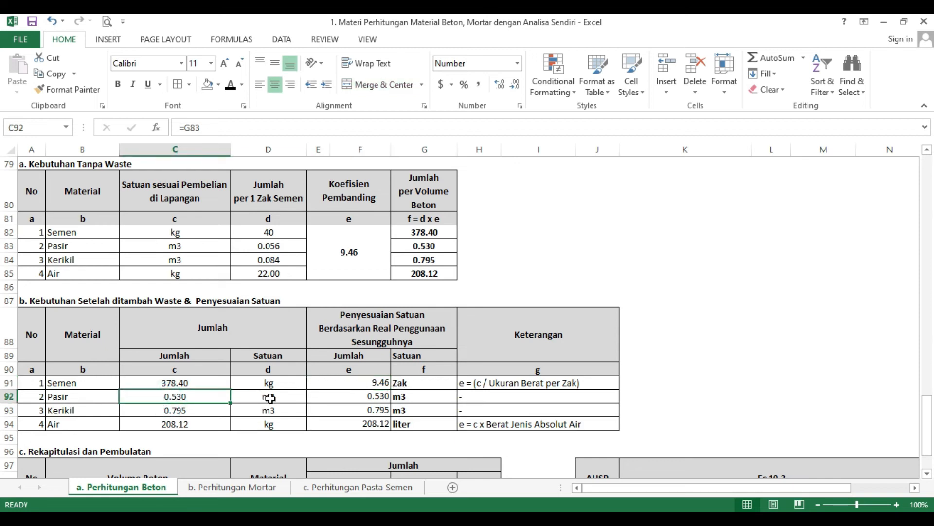
left_click(366, 400)
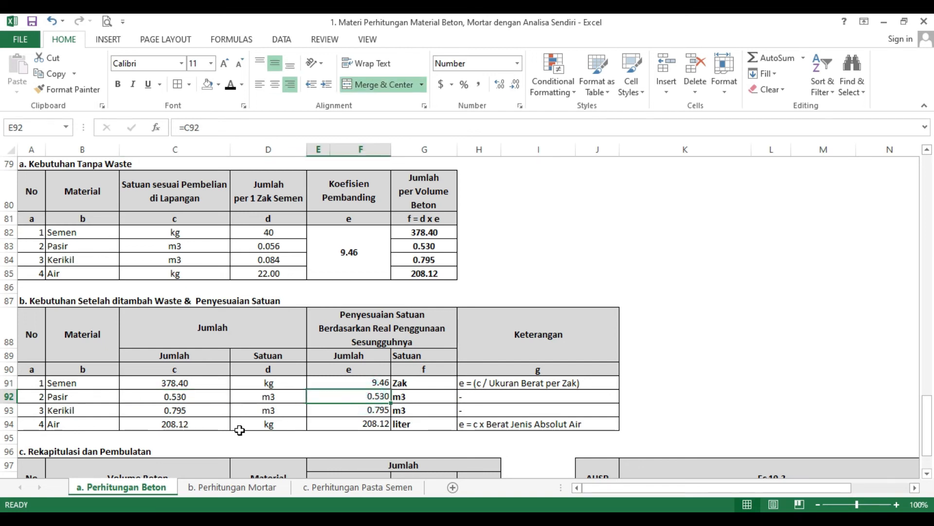
left_click(170, 411)
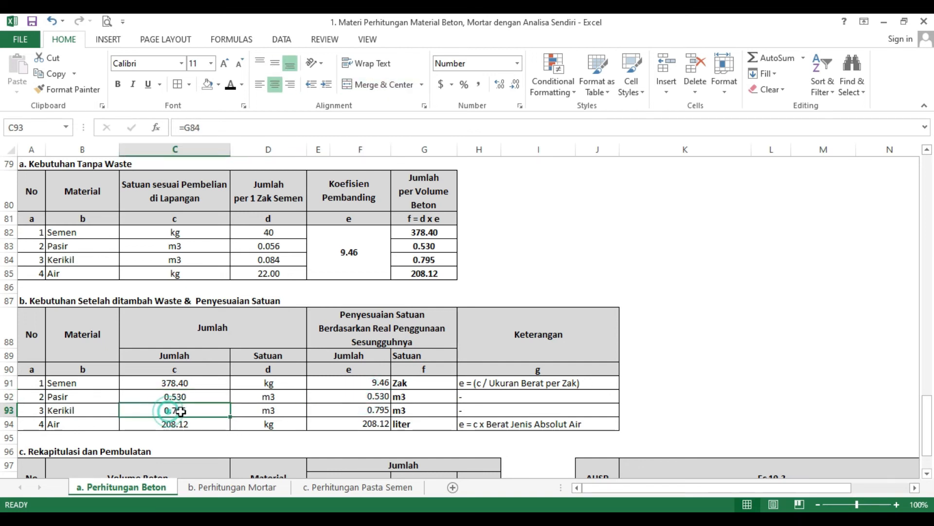
left_click(267, 410)
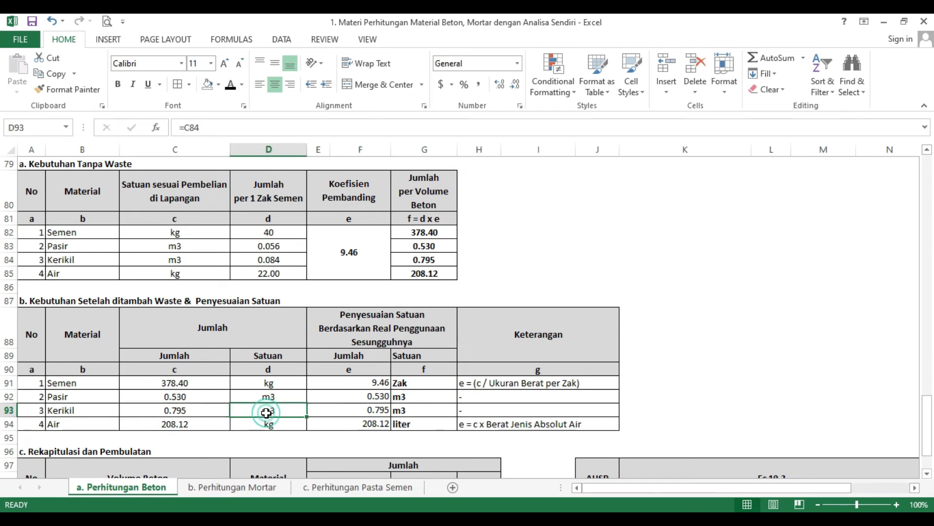
left_click(346, 410)
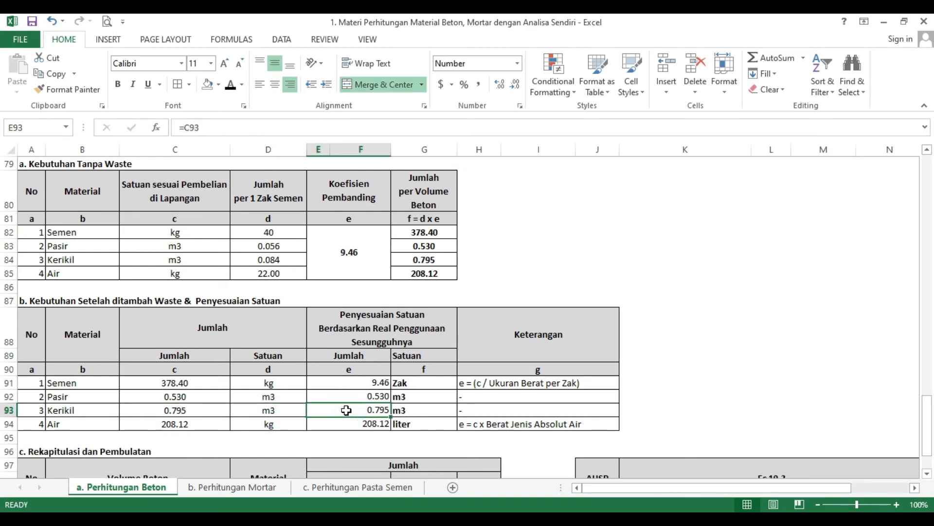
Step: Inspect the water quantity's reference and its adjustment to litres in the waste and unit adjustment table
scroll(346, 410, "down", 1)
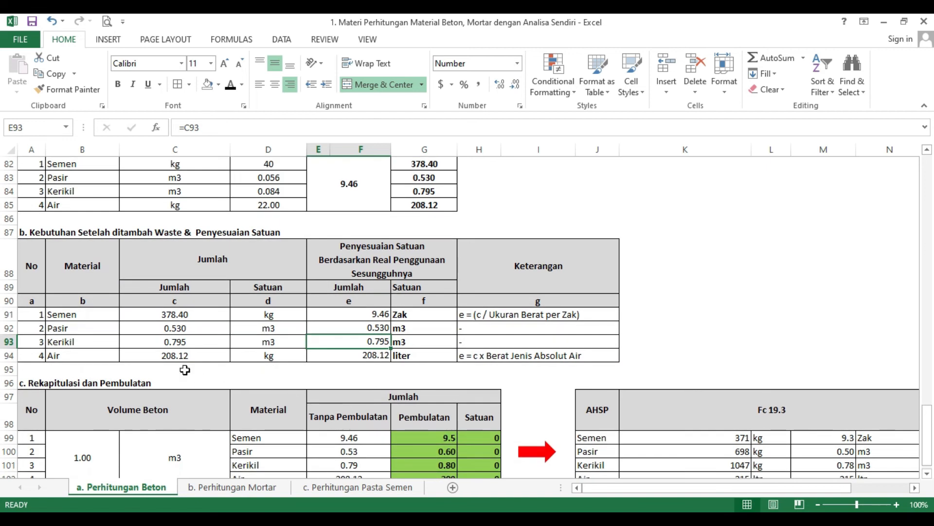
left_click(175, 359)
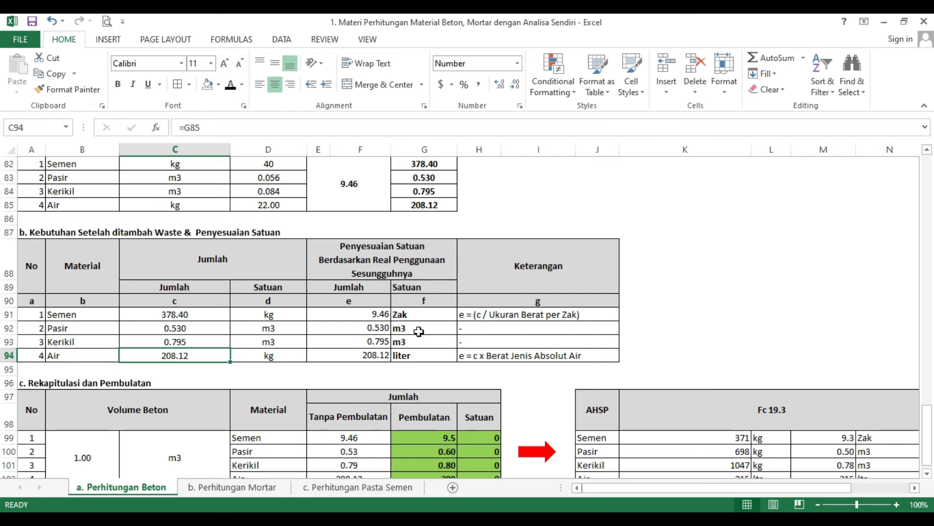
scroll(374, 309, "down", 1)
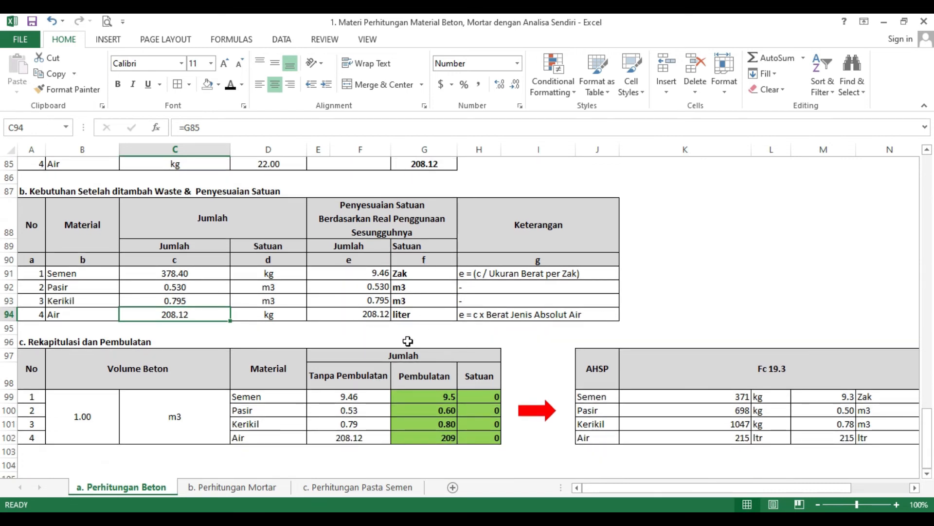
scroll(421, 328, "up", 1)
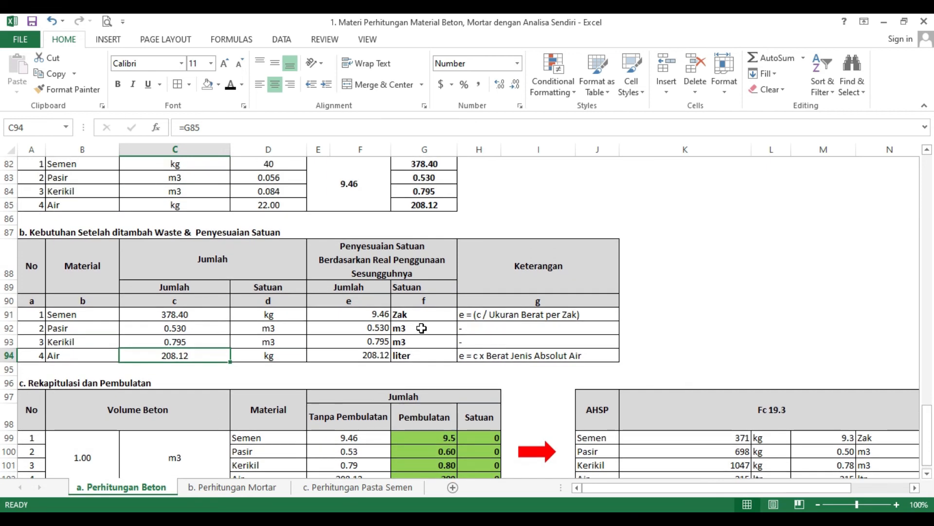
Step: Trace the concrete volume in the recapitulation and rounding table to the volume calculation in section A
scroll(421, 328, "down", 1)
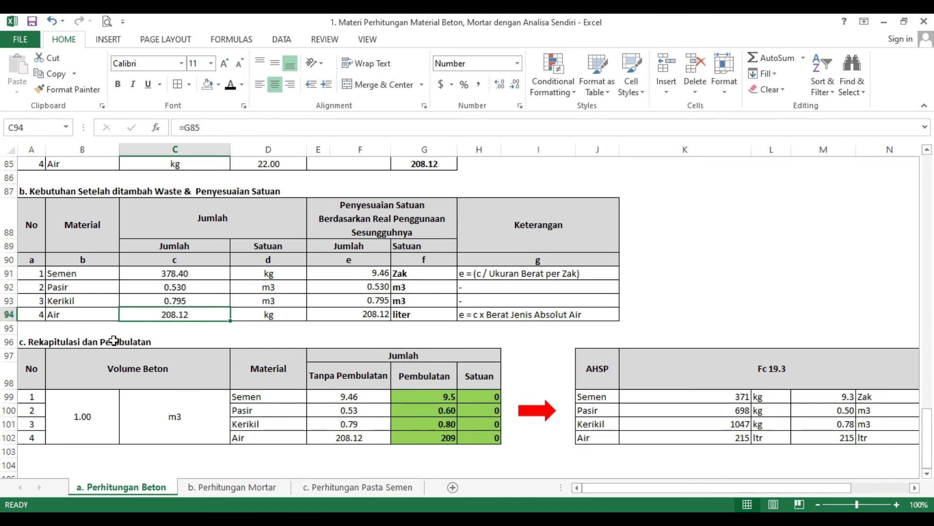
left_click(86, 408)
scroll(433, 377, "up", 20)
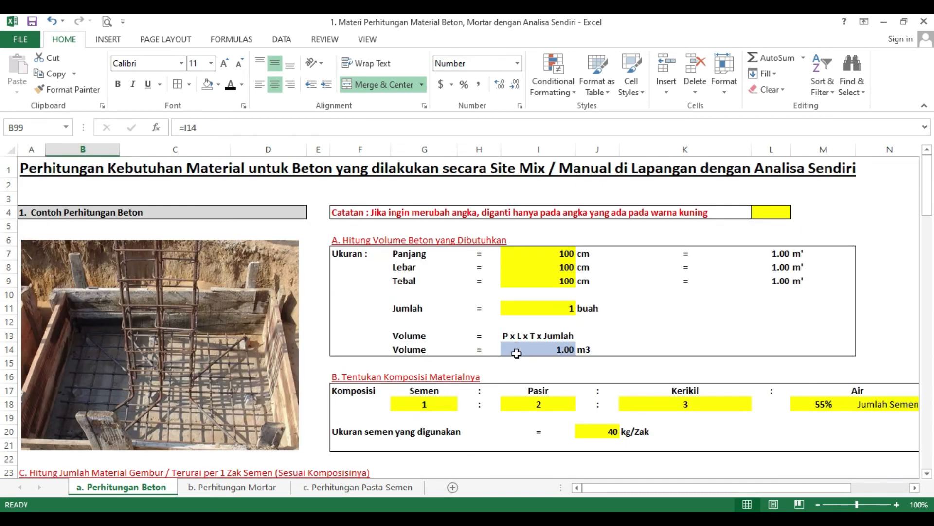
scroll(420, 364, "down", 20)
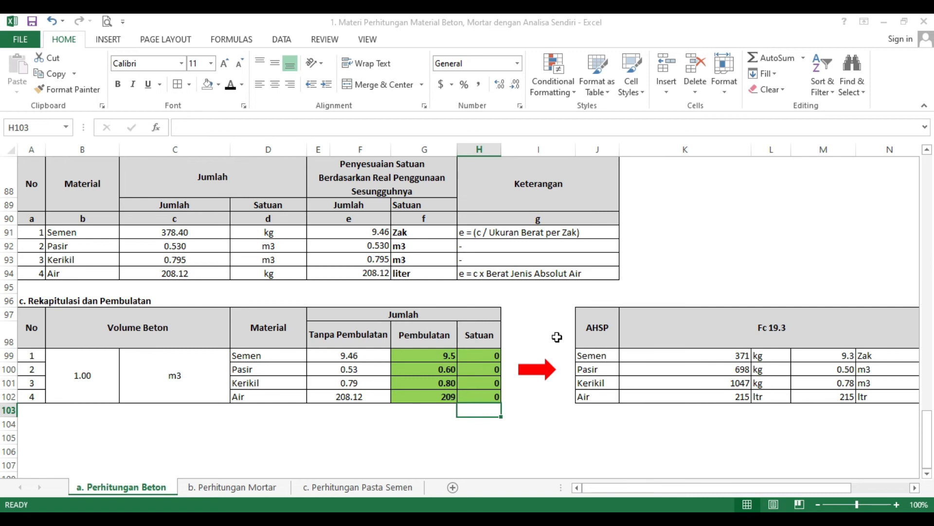
Step: Fill the recapitulation table's units with Zak for cement, m3 for sand and gravel, and liter for water
left_click(482, 357)
type("Zak")
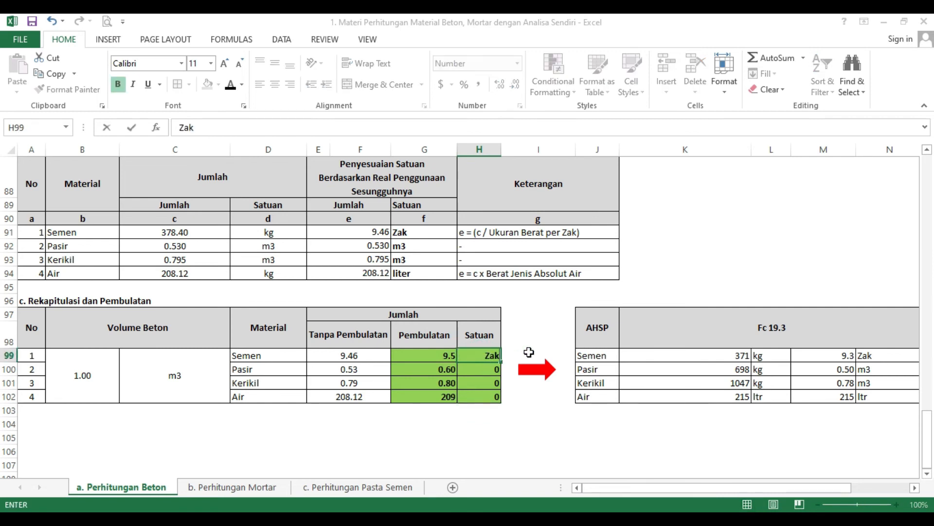
key("Return")
type("k")
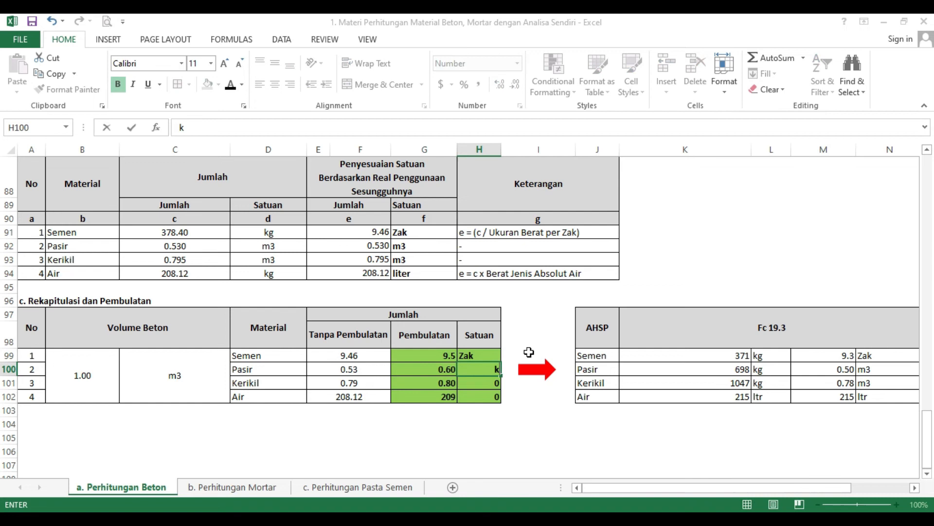
type("3")
key("Return")
type("m")
key("Return")
type("liter")
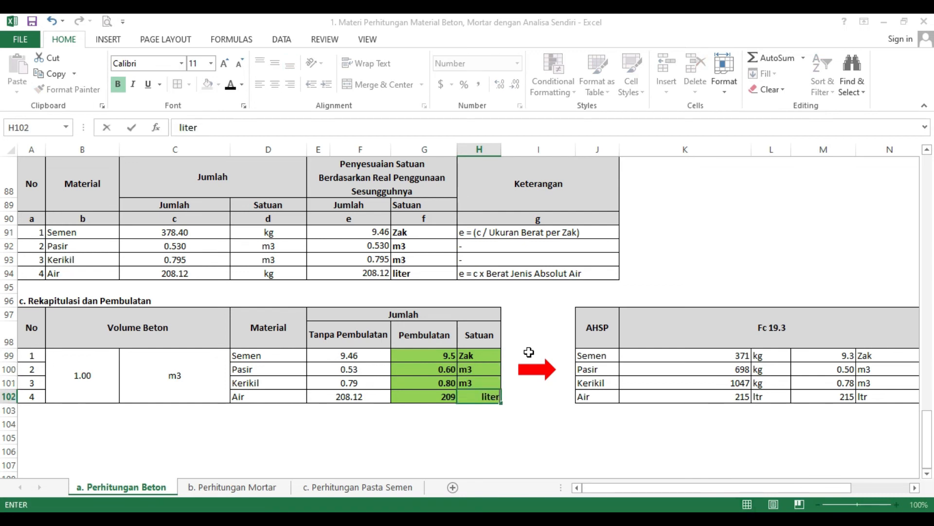
key("Return")
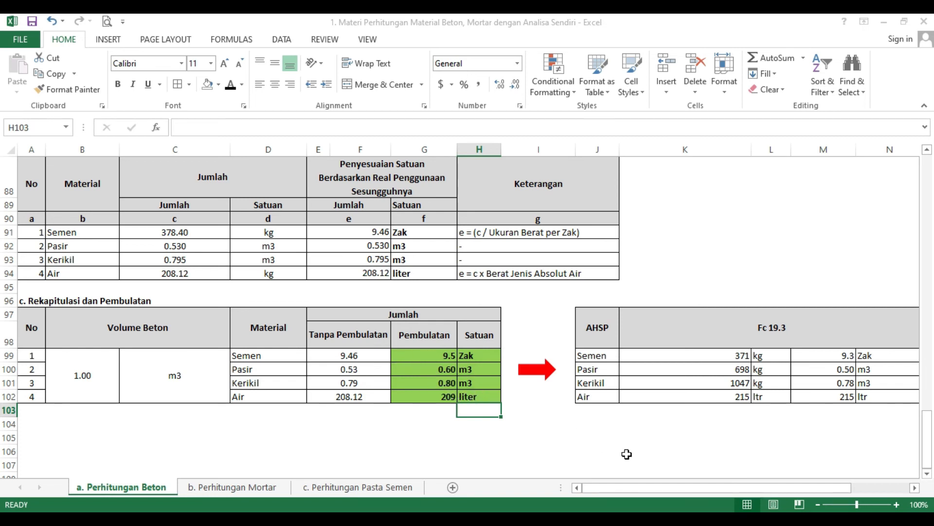
Step: Review the AHSP Fc 19.3 table, then switch to Lamp-PermenPUPR28-2016.pdf in the browser and examine analysis A.4.1.1.7
left_click_drag(674, 489, 694, 488)
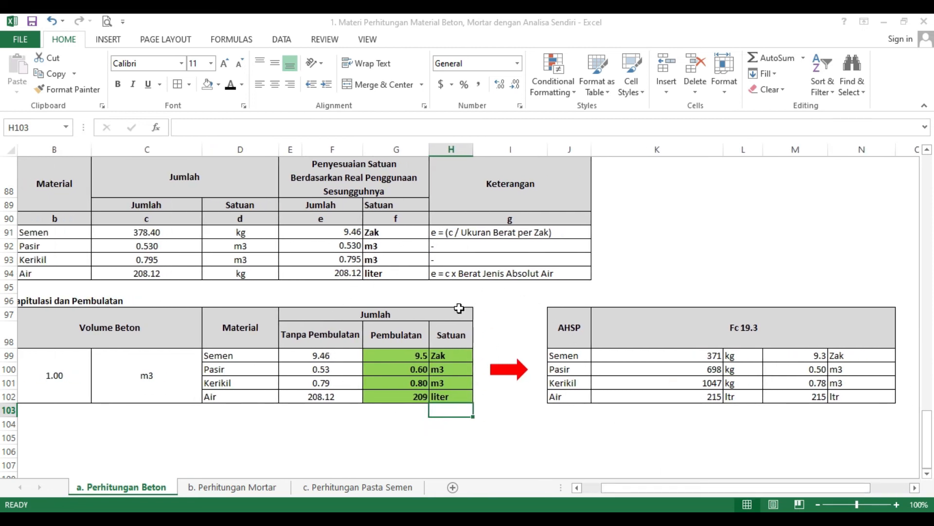
left_click_drag(655, 485, 715, 487)
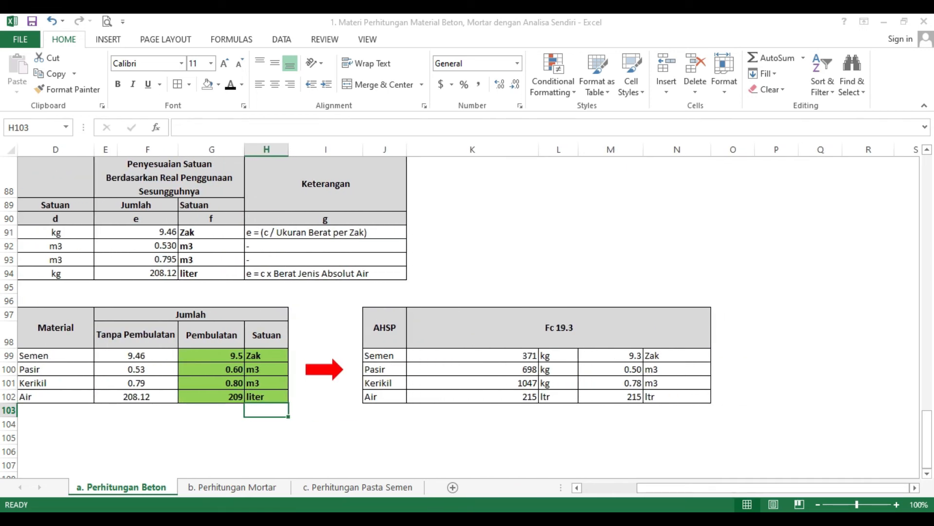
key("alt+Tab")
mouse_move(520, 519)
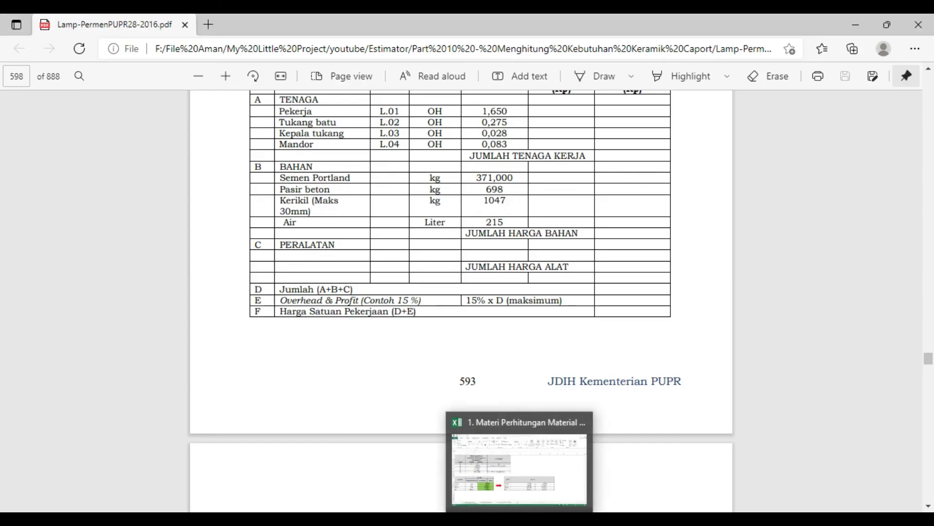
scroll(468, 279, "up", 4)
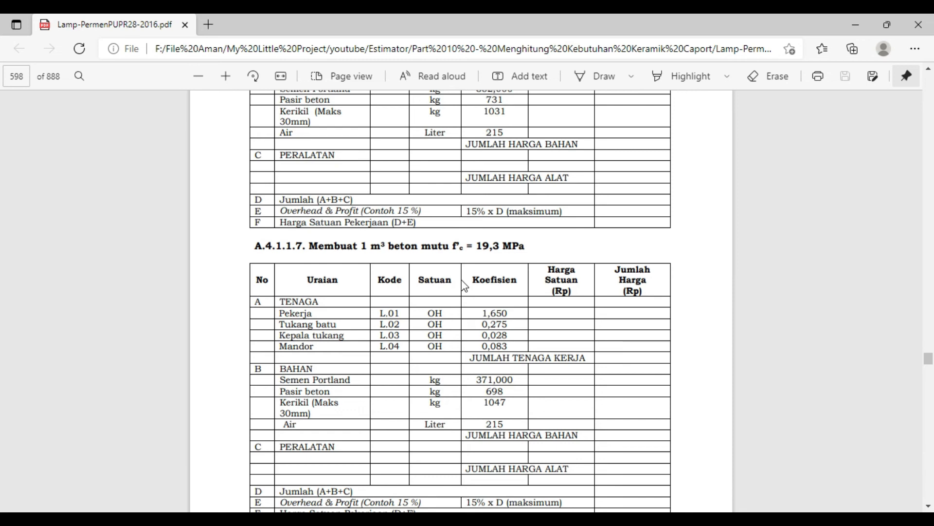
scroll(465, 287, "down", 1)
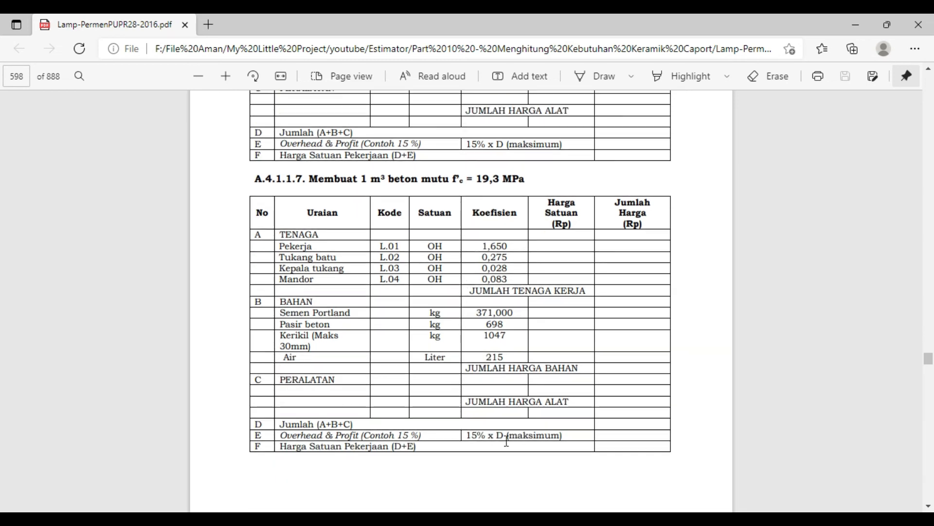
Step: Compare the workbook's AHSP Fc 19.3 material quantities with the material coefficients of analysis A.4.1.1.7 in the PDF
left_click(519, 519)
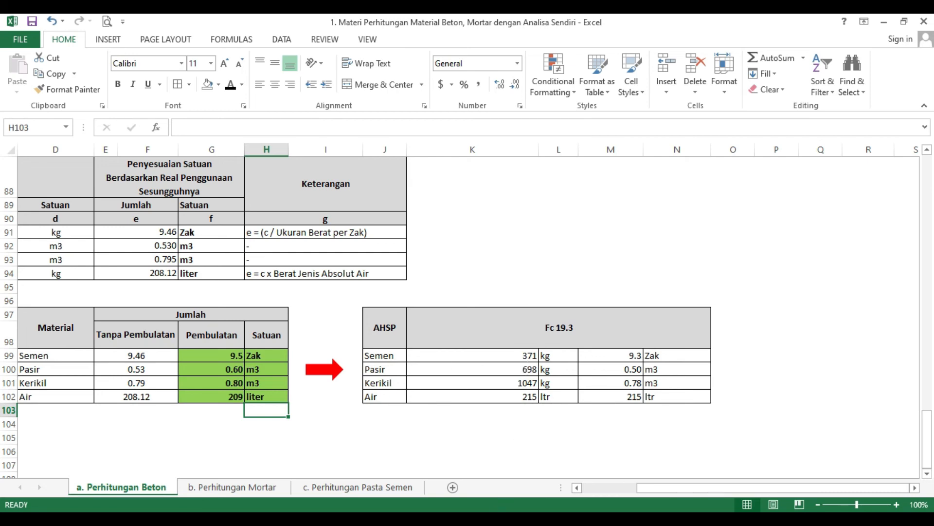
left_click(456, 519)
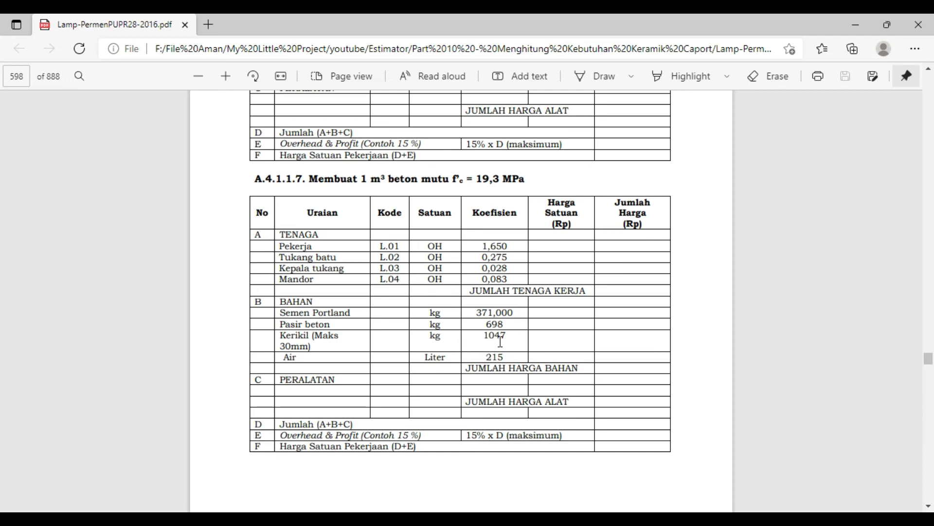
left_click(519, 519)
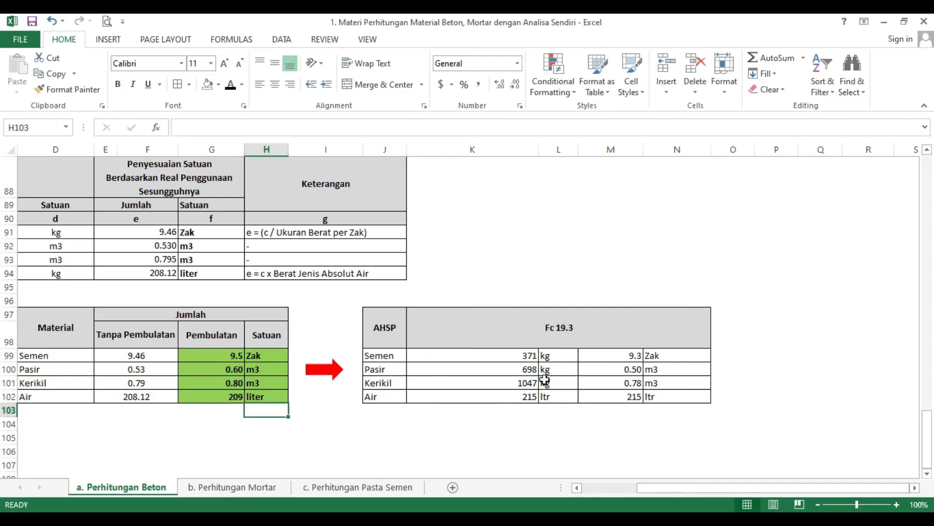
left_click(519, 519)
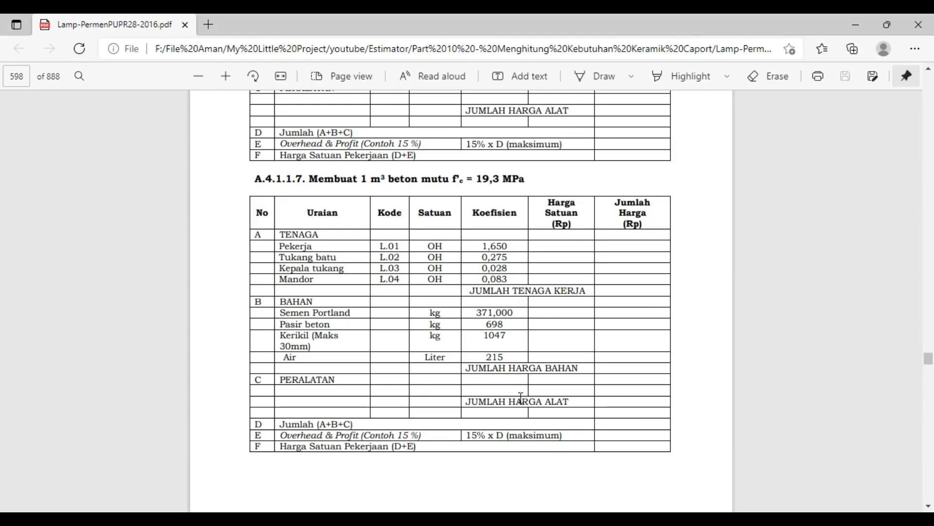
left_click(519, 519)
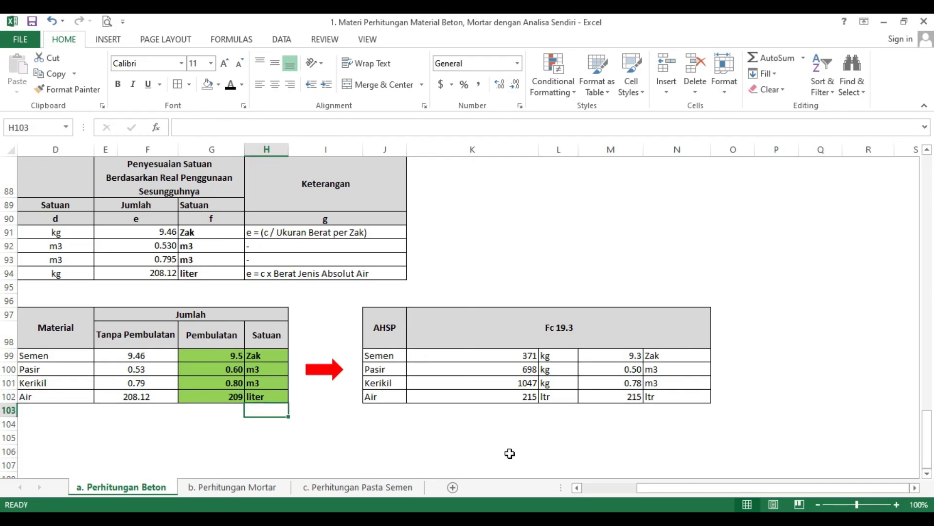
Step: Examine the AHSP Fc 19.3 quantities in kg and the formulas converting sand and gravel to m3
left_click(534, 355)
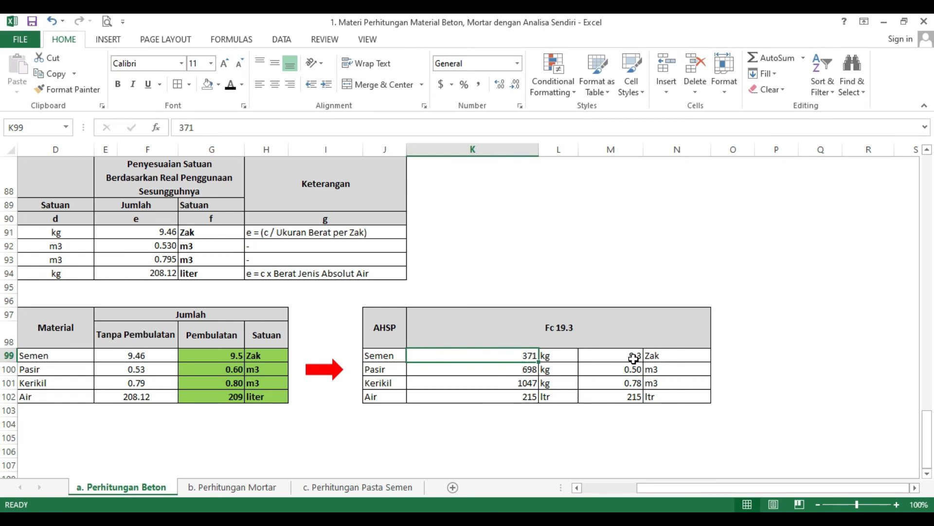
left_click(531, 370)
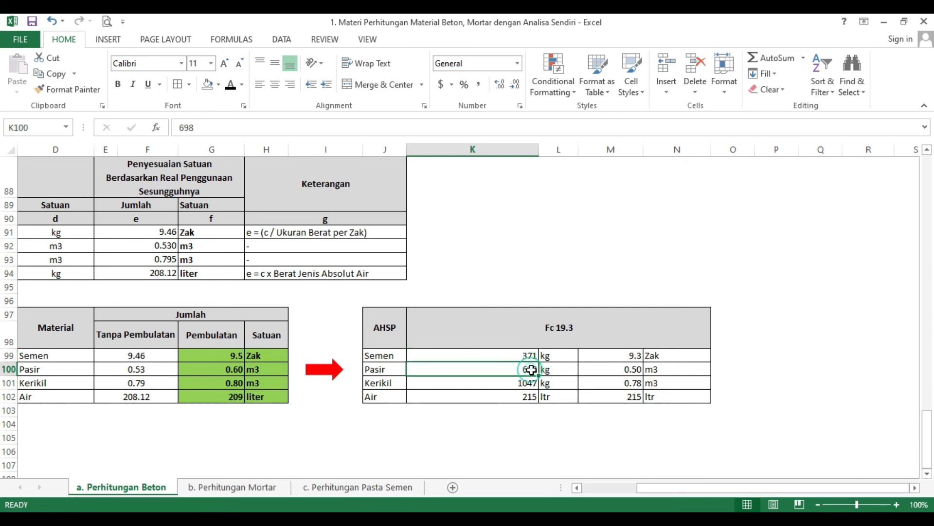
left_click(621, 368)
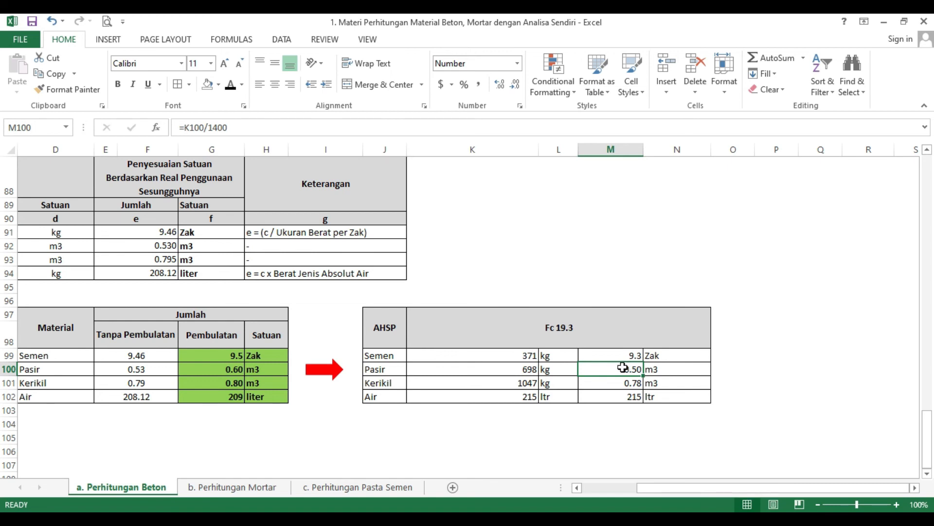
left_click(226, 127)
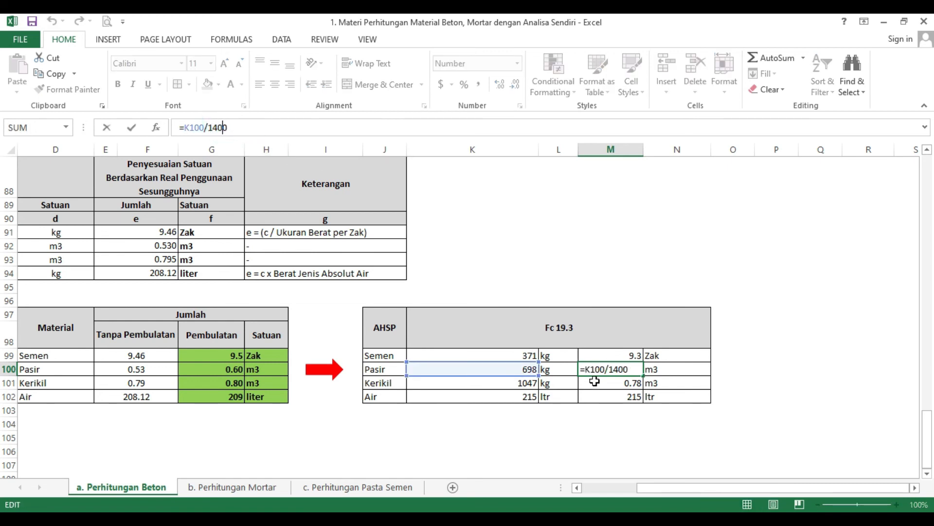
key("Return")
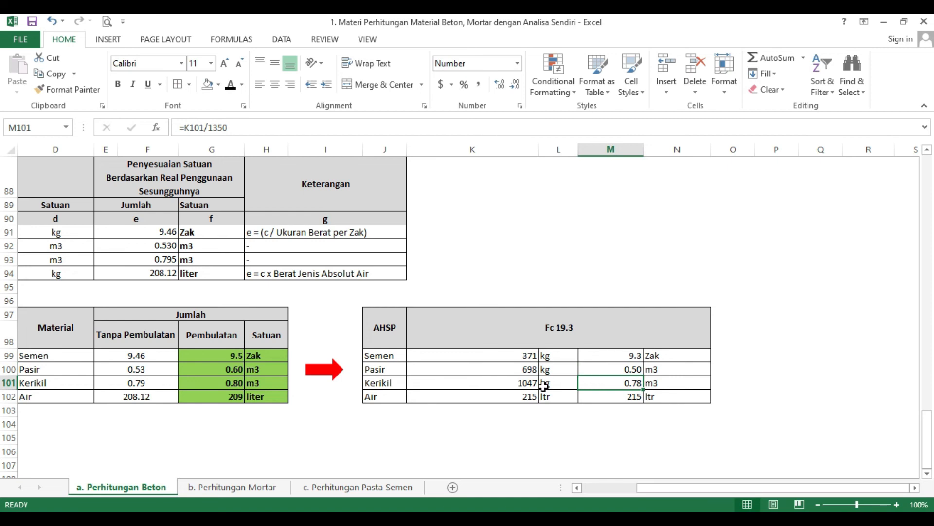
left_click(214, 123)
left_click(213, 124)
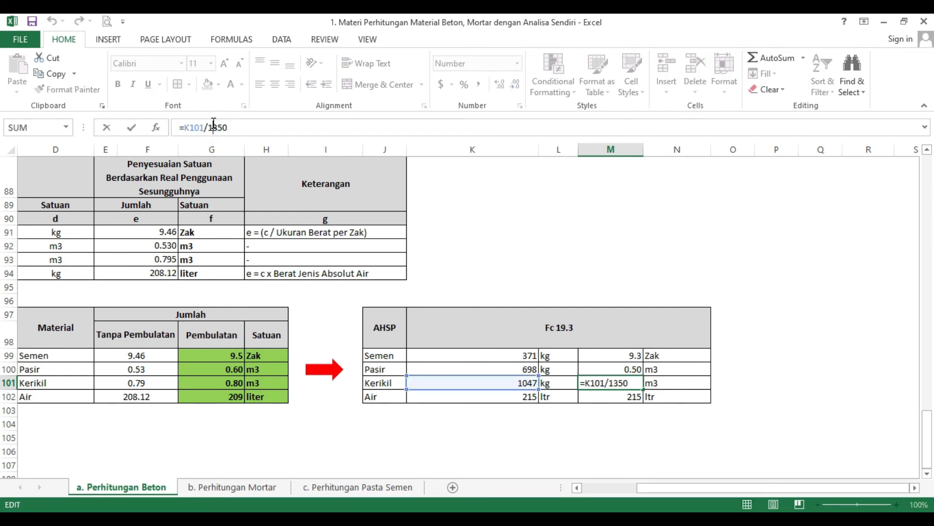
key("Return")
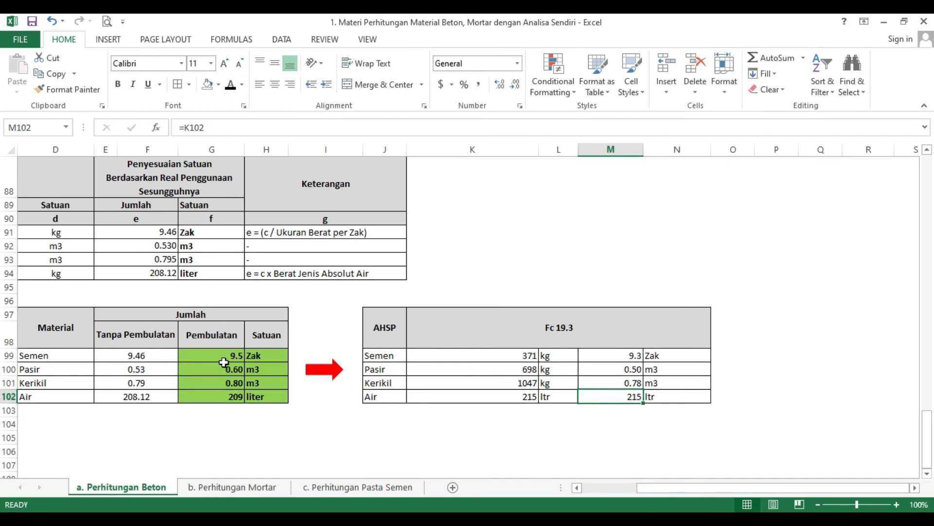
left_click_drag(682, 490, 665, 493)
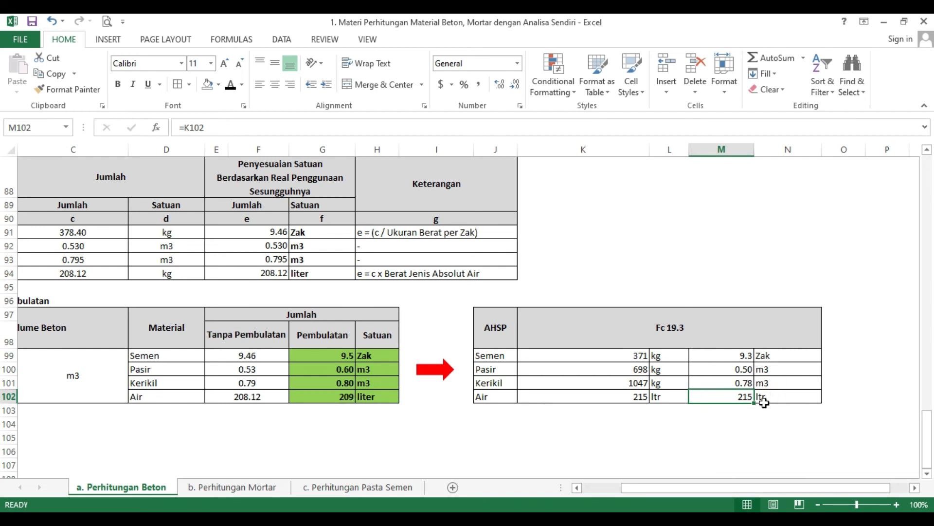
Step: Look up analysis A.4.1.1.6 in Lamp-PermenPUPR28-2016.pdf, then set the cement quantity in the workbook's AHSP table to 352 kg
key("alt+Tab")
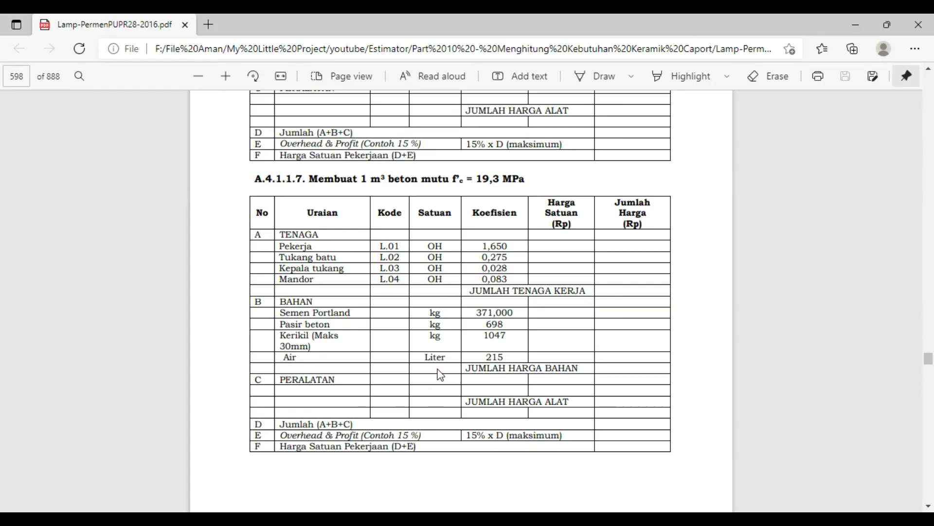
scroll(437, 372, "up", 10)
scroll(440, 374, "up", 2)
scroll(440, 373, "down", 4)
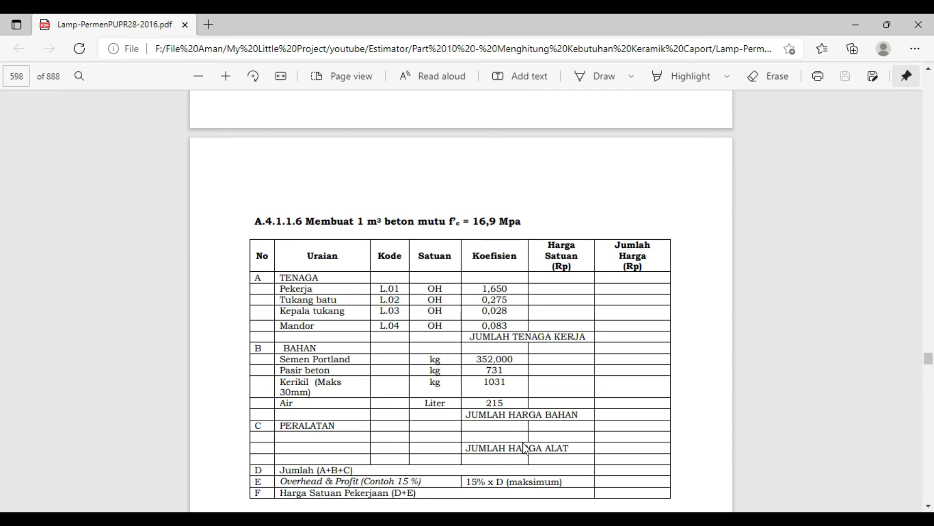
key("alt+Tab")
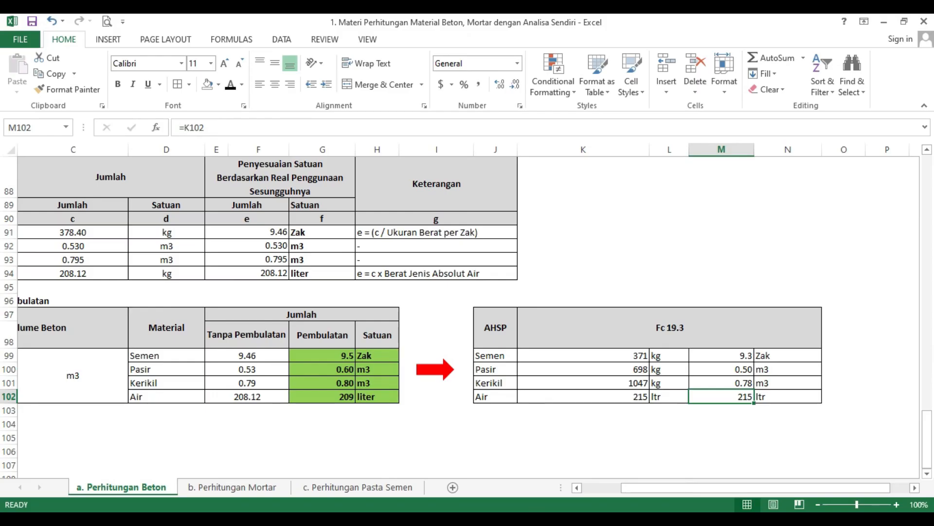
left_click(643, 355)
type("352")
key("Return")
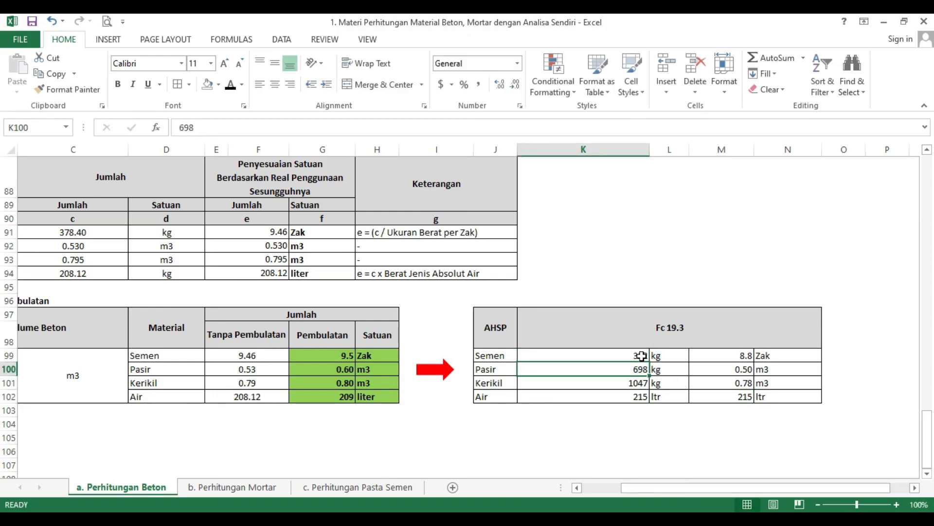
Step: Set the AHSP table's sand to 731 kg and gravel to 1031 kg, checking them and the water coefficient against analysis A.4.1.1.6
key("alt+Tab")
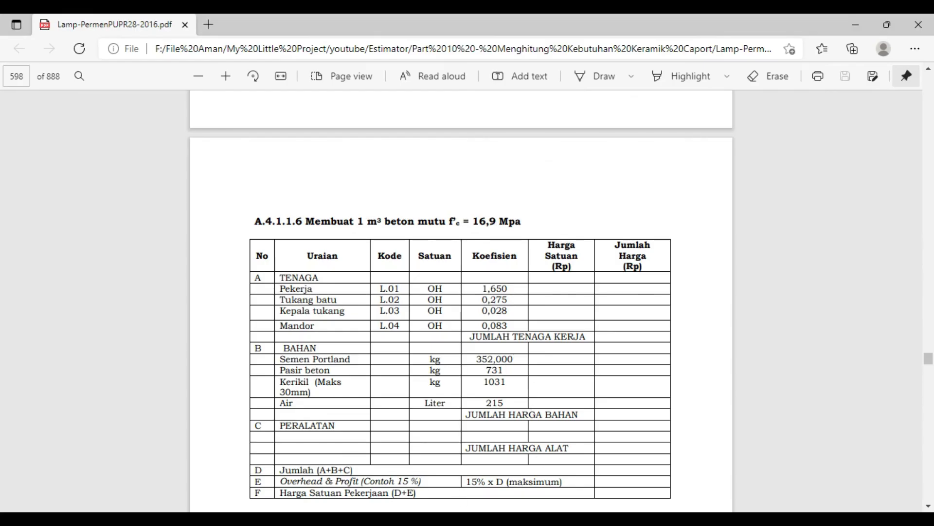
left_click(555, 522)
left_click(457, 521)
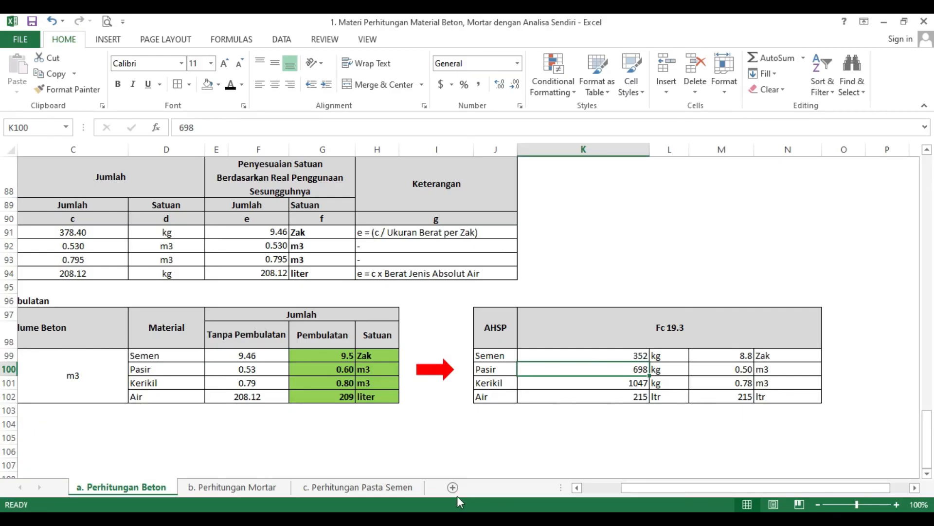
type("731")
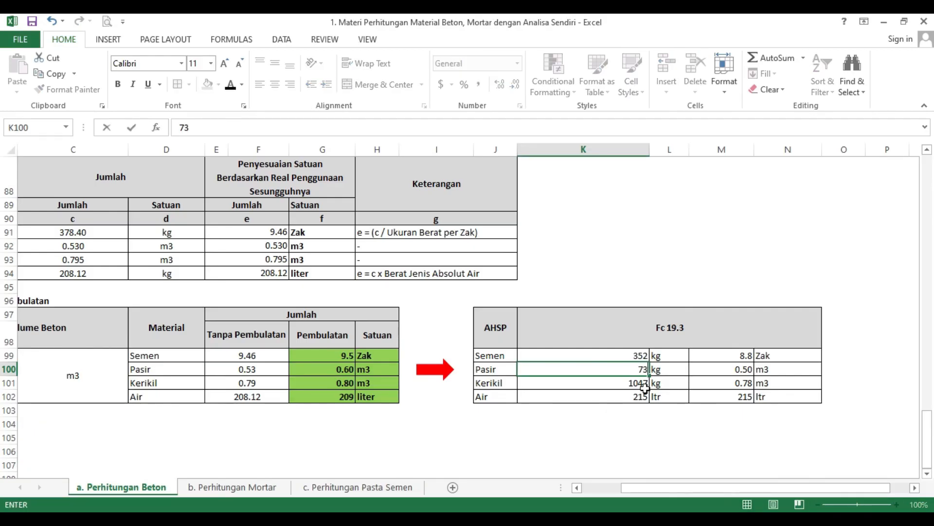
key("Return")
type("1031")
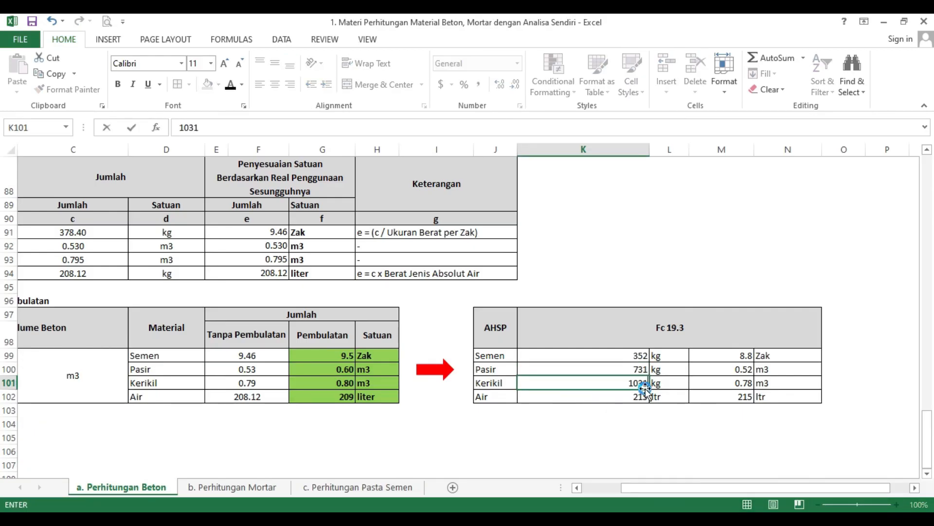
key("Return")
key("alt+Tab")
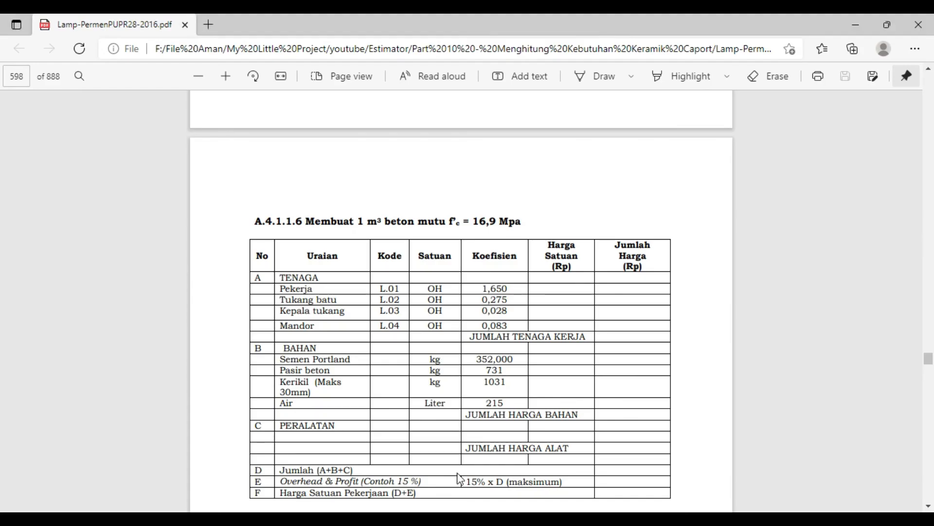
key("alt+Tab")
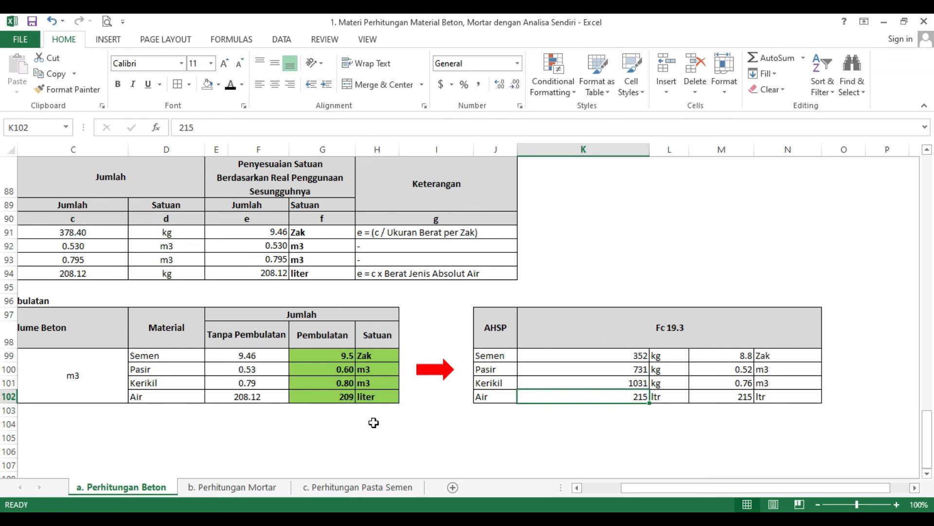
Step: Check the concrete grade of analysis A.4.1.1.6 in the PDF and change the AHSP table's heading to Fc 16.9
scroll(322, 407, "up", 2)
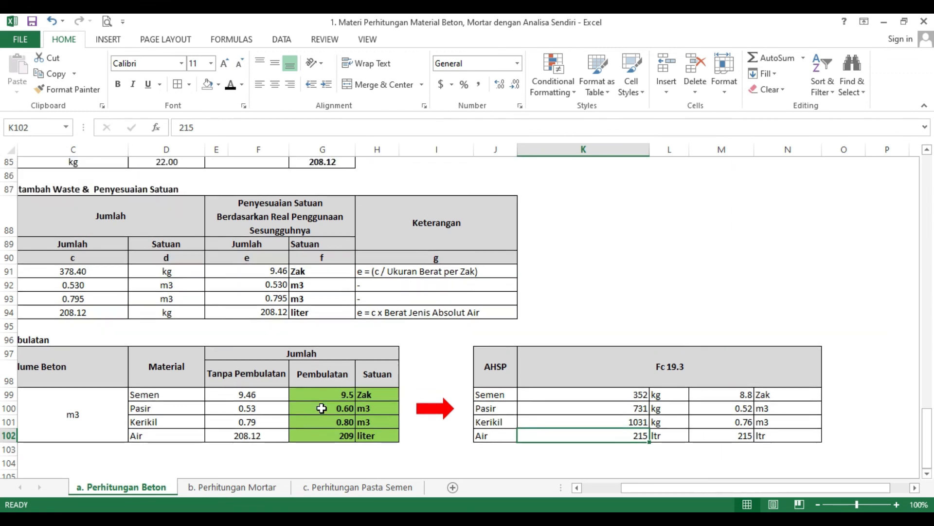
scroll(328, 407, "down", 2)
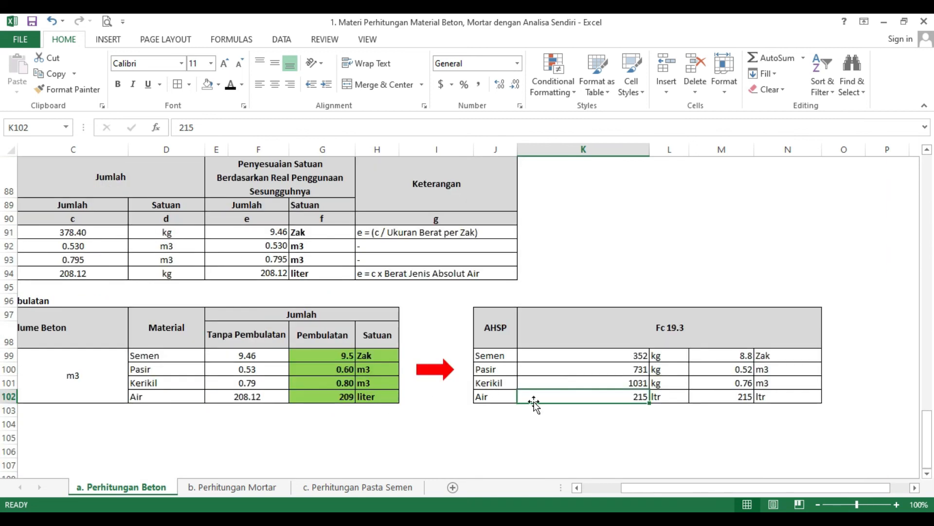
left_click(673, 324)
key("alt+Tab")
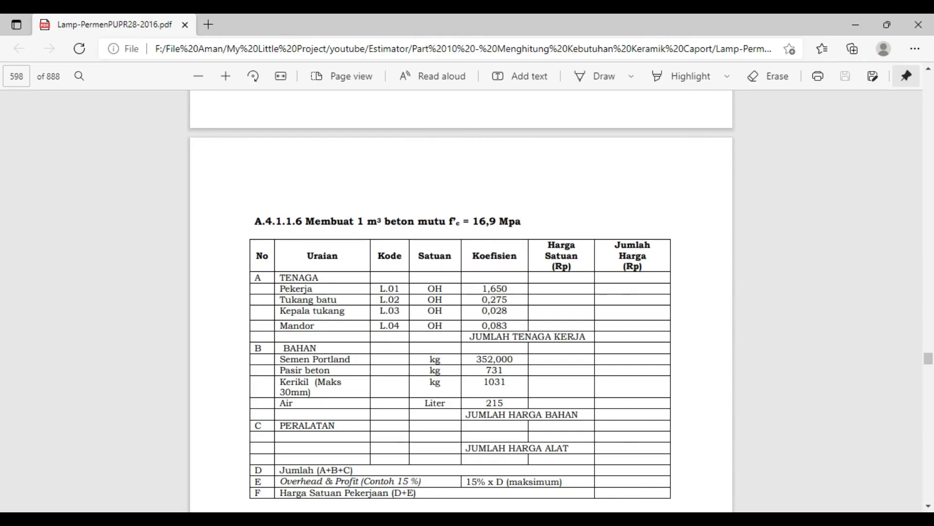
key("alt+Tab")
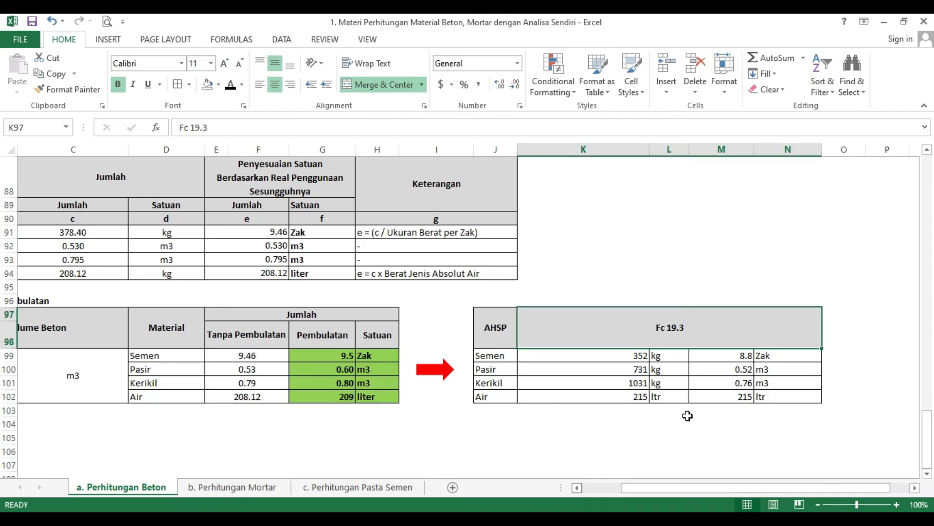
left_click(709, 340)
left_click(286, 127)
key("BackSpace")
key("BackSpace")
key("BackSpace")
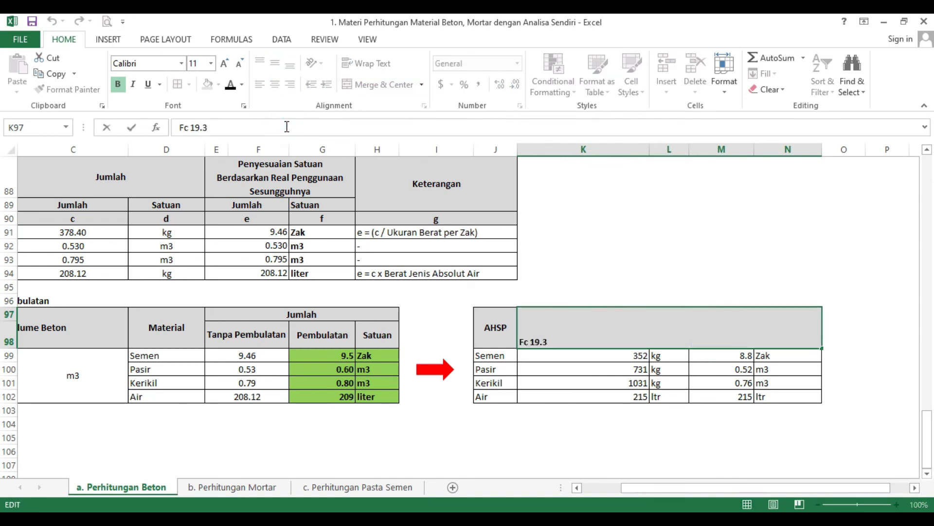
type("6.9")
key("Return")
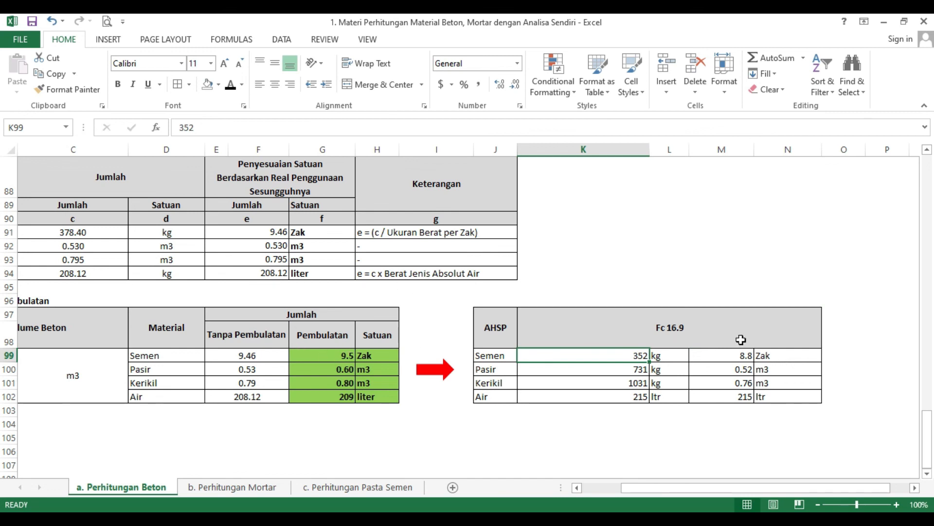
Step: Compare the Fc 16.9 quantities with the rounded recapitulation results and with analyses A.4.1.1.6 and A.4.1.1.7 in the PDF
left_click(709, 329)
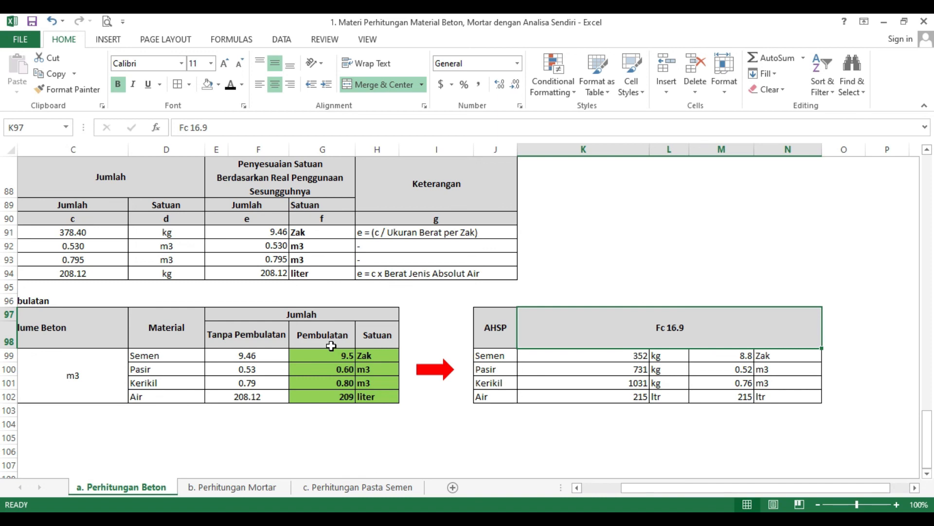
key("alt+Tab")
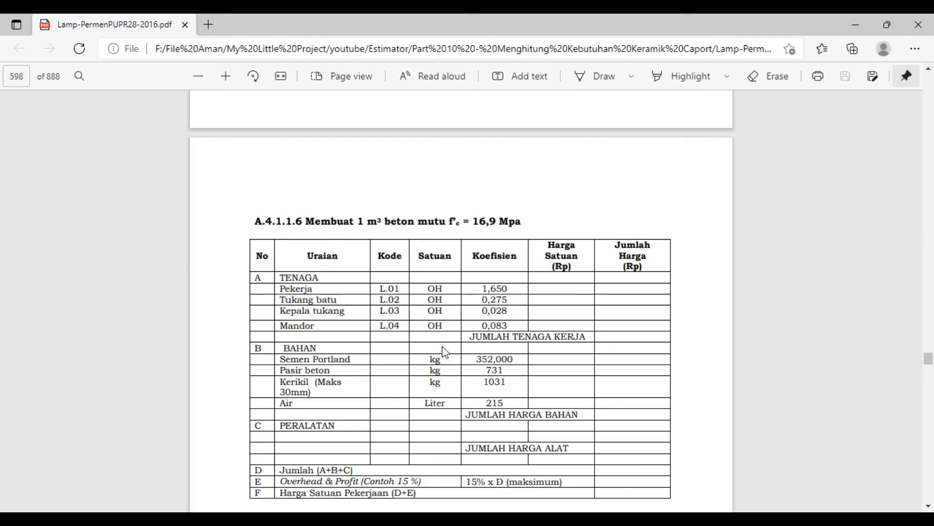
scroll(466, 278, "down", 5)
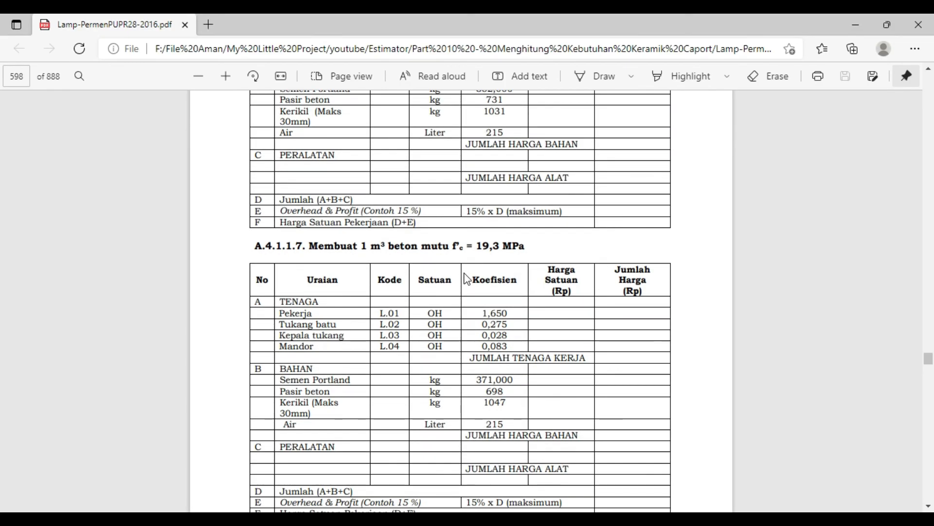
key("alt+Tab")
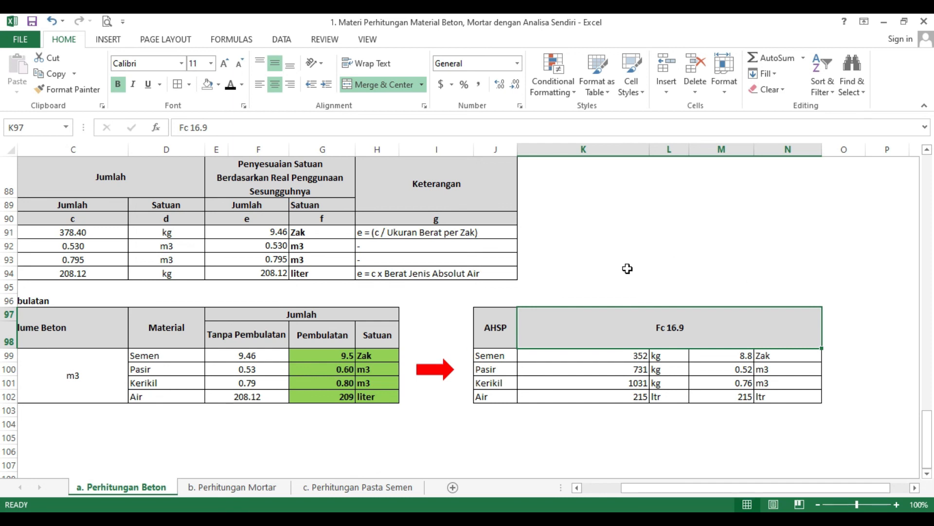
left_click_drag(673, 492, 633, 491)
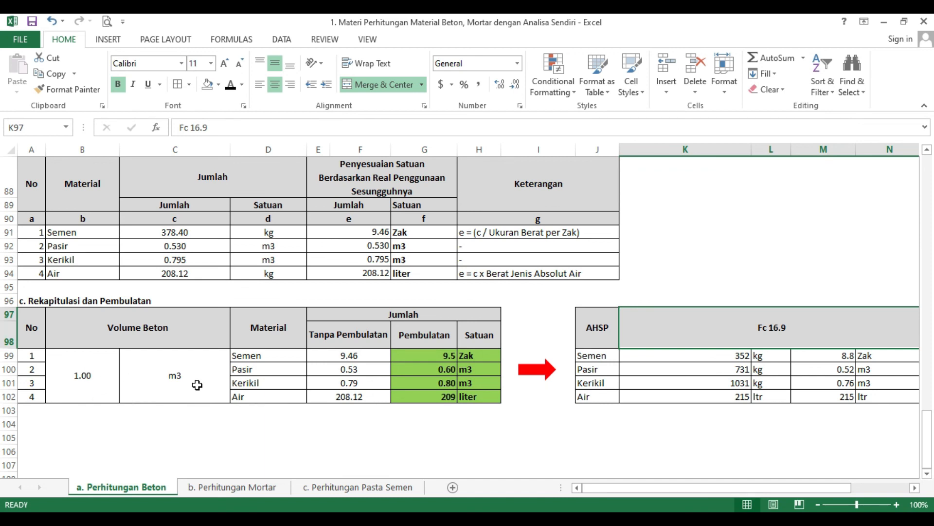
left_click_drag(758, 487, 795, 486)
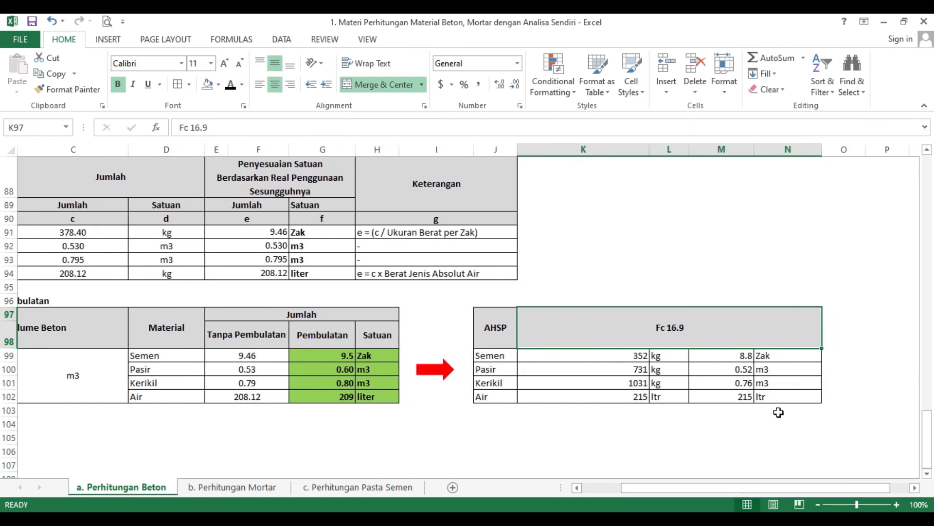
Step: Change the cement conversion formula in the AHSP table to =K99/1440
left_click(744, 357)
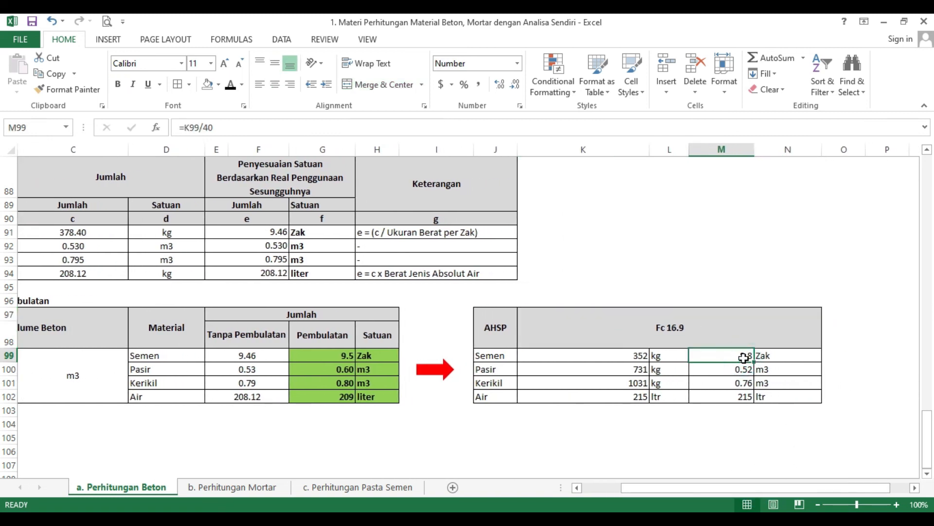
key("alt+Tab")
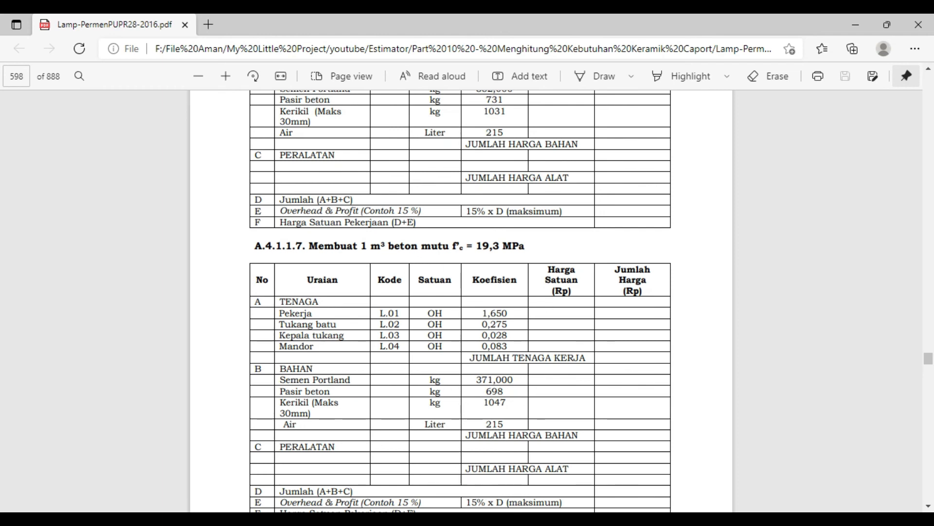
key("alt+Tab")
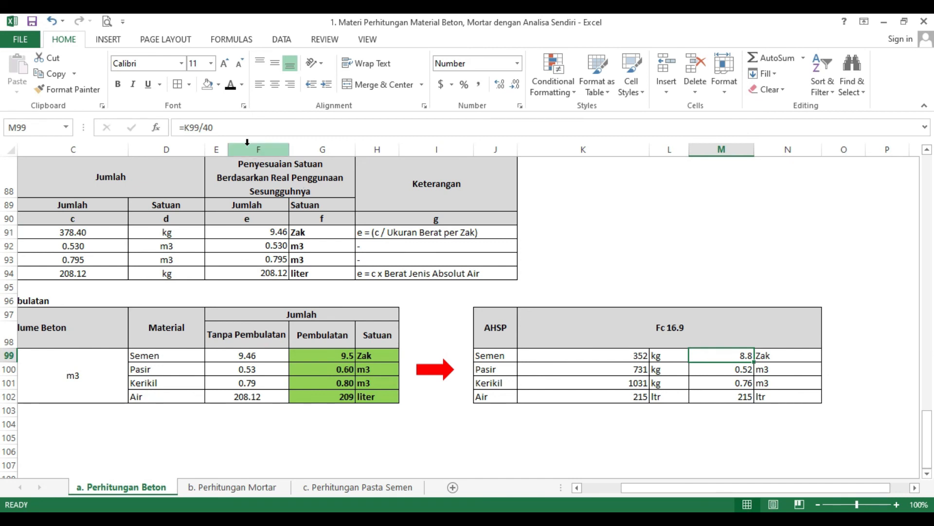
left_click(241, 128)
key("BackSpace")
key("BackSpace")
type("1440")
key("Return")
Step: Change the water conversion formula in the AHSP table to =K102/1000
key("Down")
key("Down")
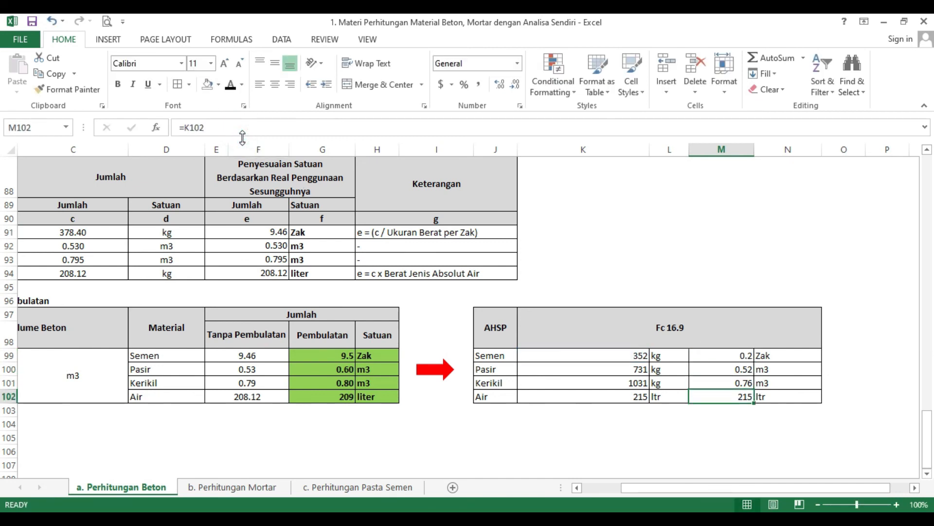
left_click(244, 131)
type("/1000")
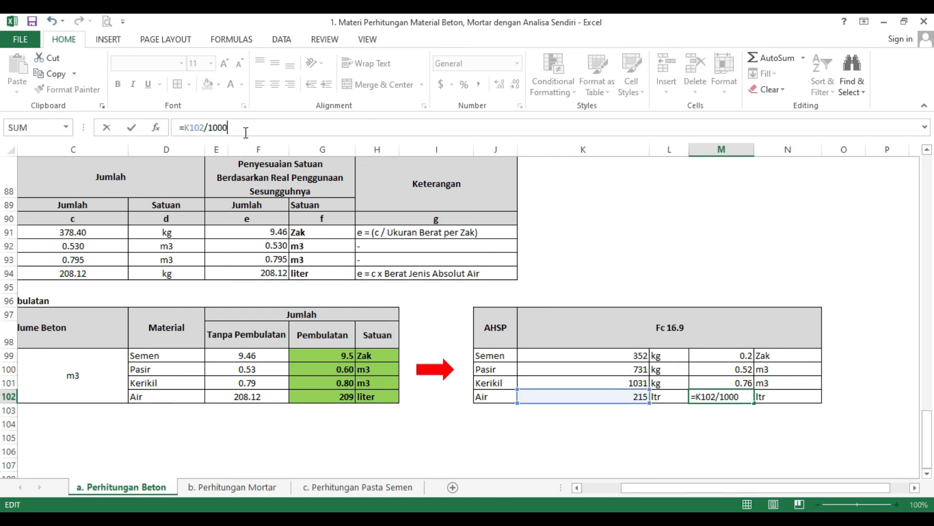
key("Return")
Step: Set the units of the converted cement and water quantities in the AHSP table to m3
left_click(767, 359)
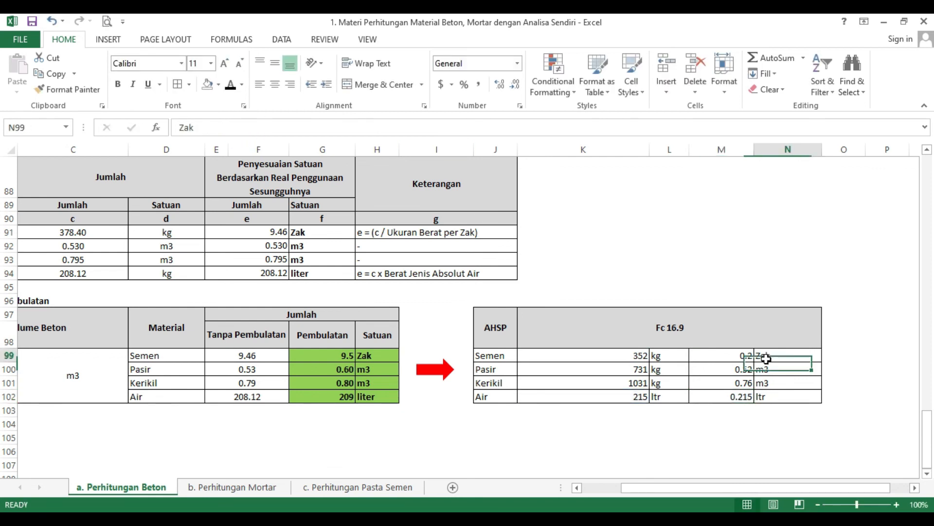
type("m3")
key("Return")
key("Return")
key("Return")
type("m3")
key("Return")
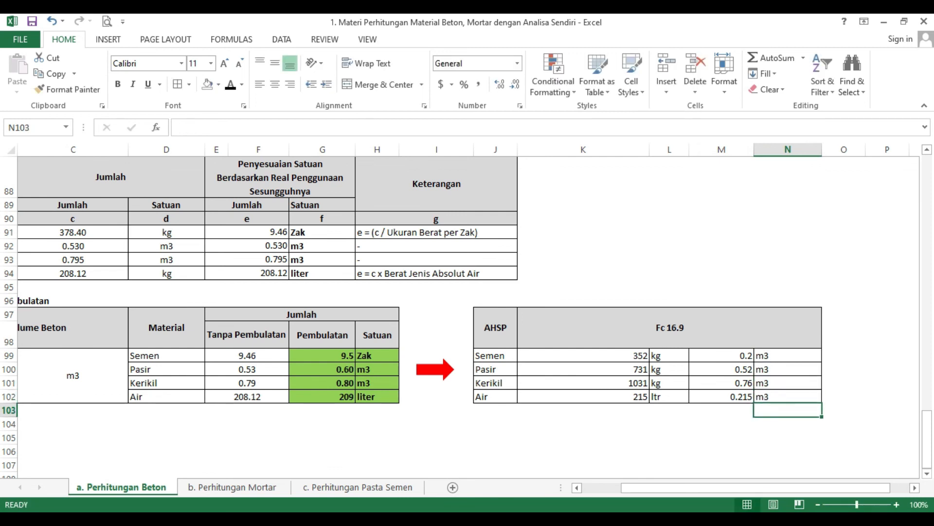
Step: Check analysis A.4.1.1.6 in the PDF, and select the converted volumes M99:M102 in the workbook to view their sum
key("alt+Tab")
scroll(489, 265, "up", 4)
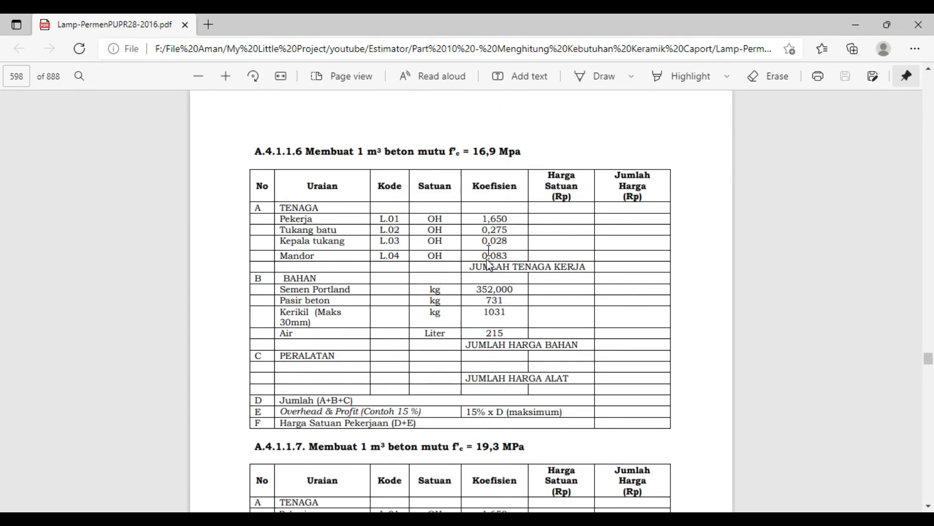
key("alt+Tab")
left_click_drag(747, 357, 742, 395)
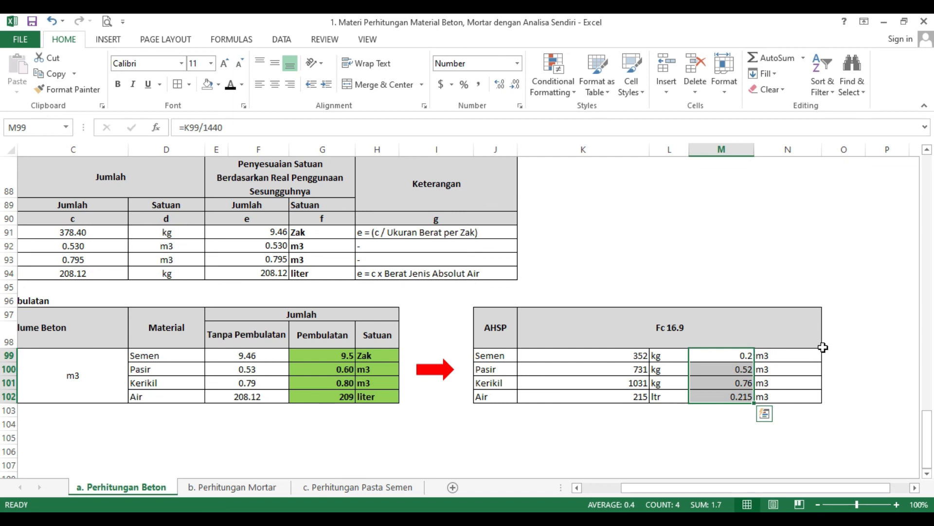
Step: Look over the Perhitungan Mortar and Perhitungan Pasta Semen sheets, and return to the recapitulation tables on Perhitungan Beton
left_click_drag(745, 487, 672, 497)
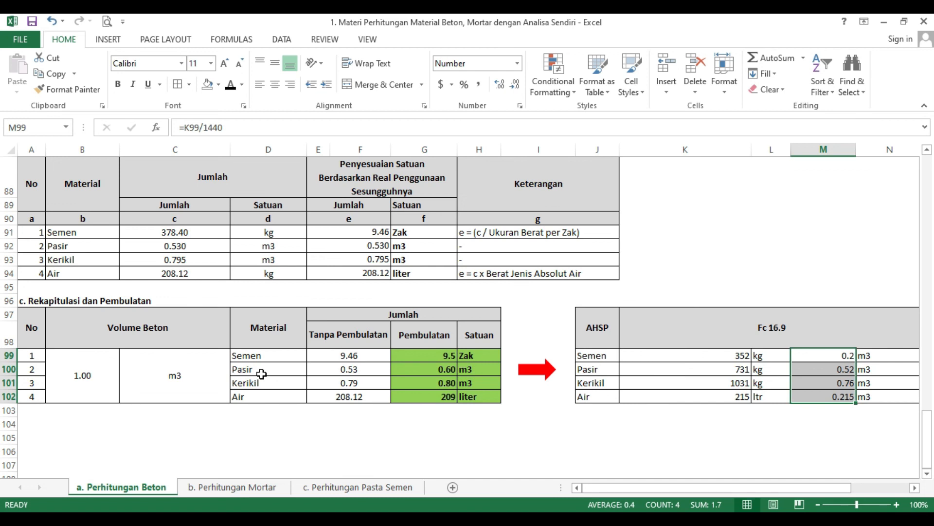
left_click(262, 488)
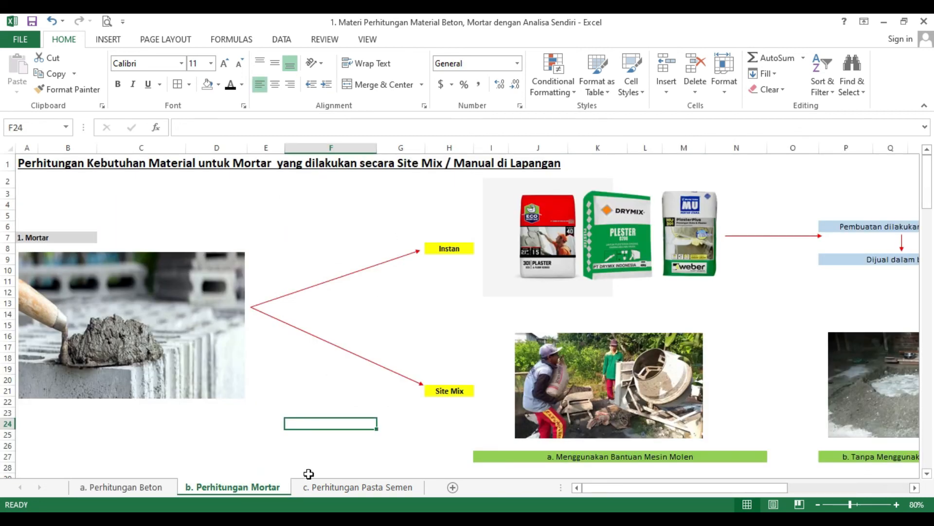
left_click(367, 487)
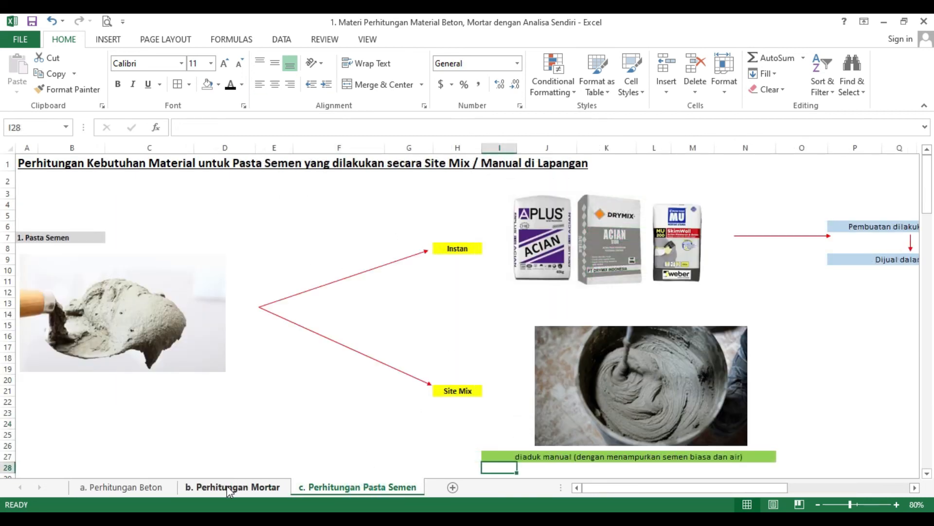
left_click(164, 489)
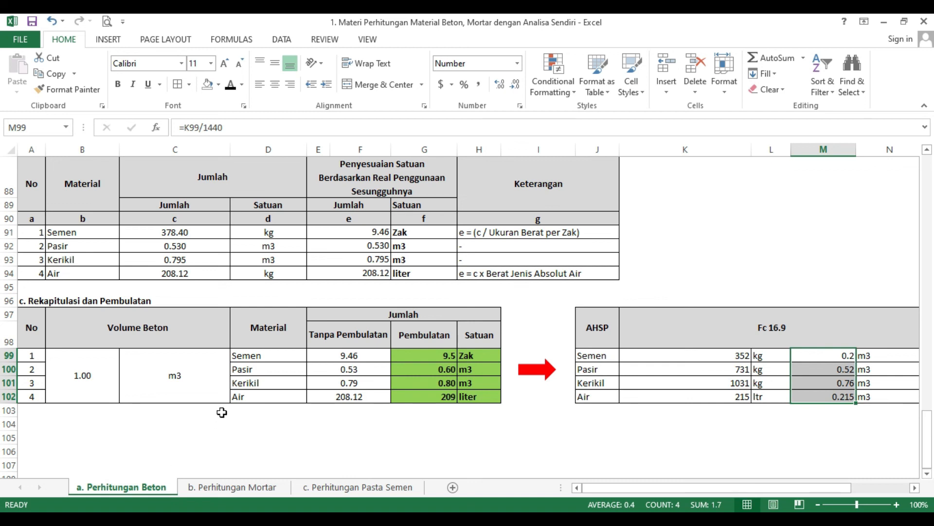
scroll(222, 412, "up", 1)
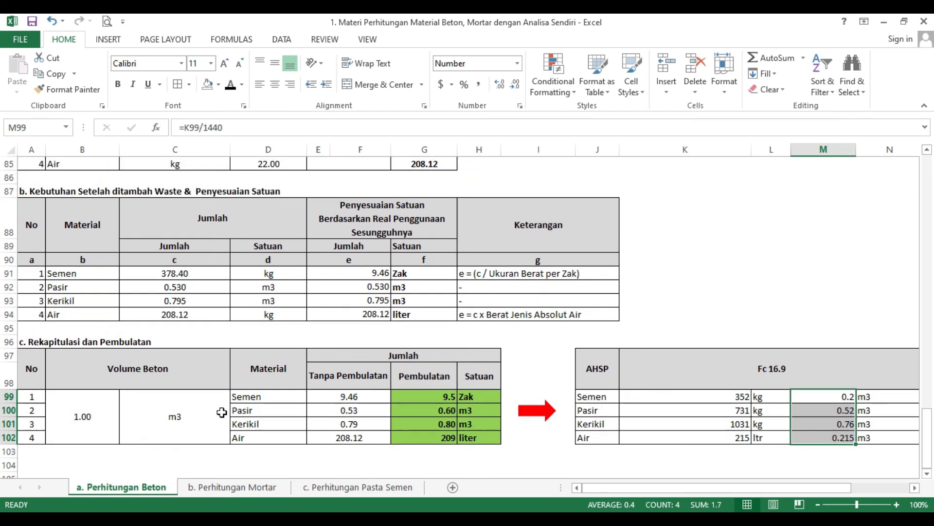